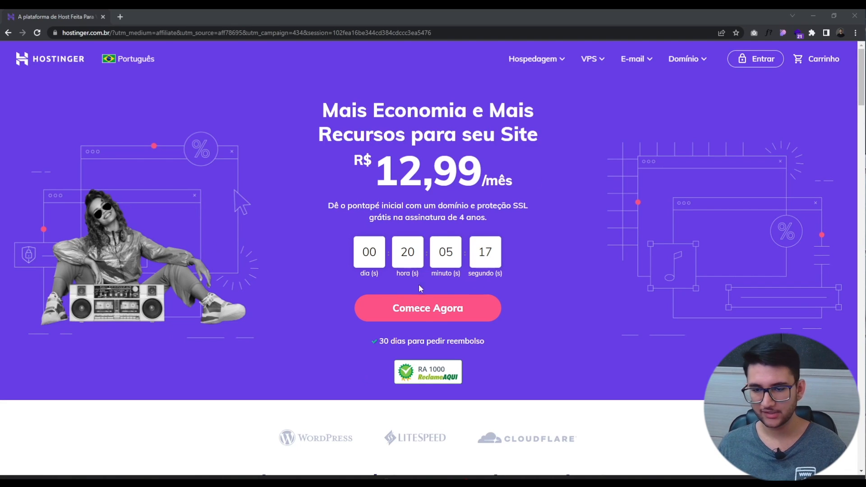
- Select the Hospedagem de Site plan at R$12,99 per month and proceed to its checkout
left_click(423, 318)
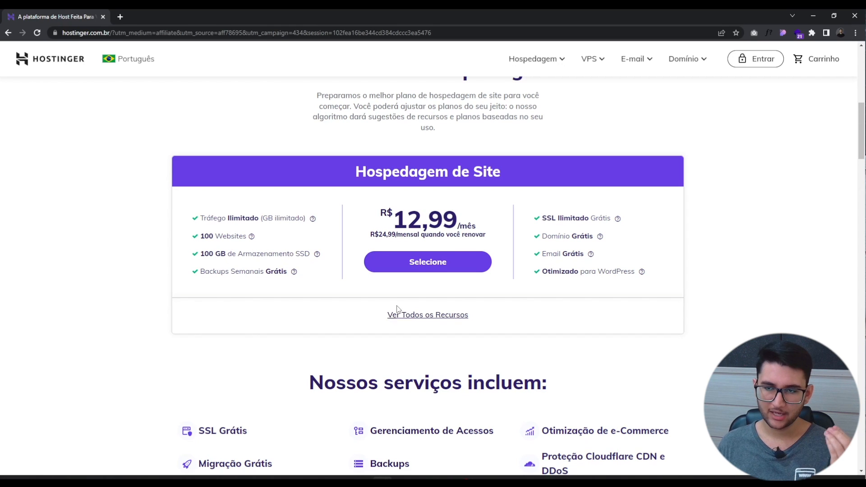
left_click(561, 63)
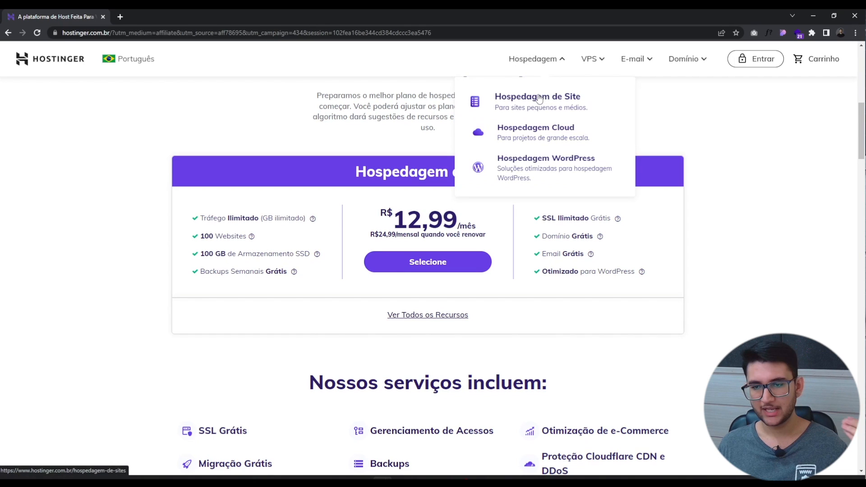
left_click(595, 63)
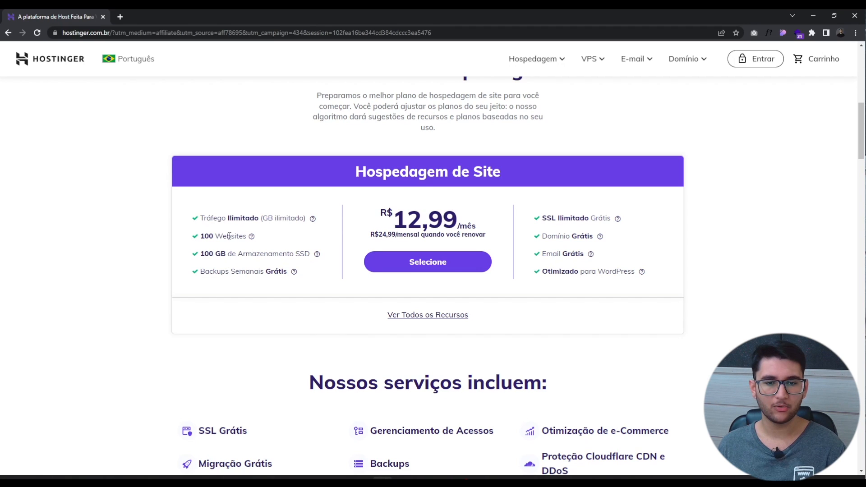
left_click_drag(227, 236, 187, 236)
left_click(186, 236)
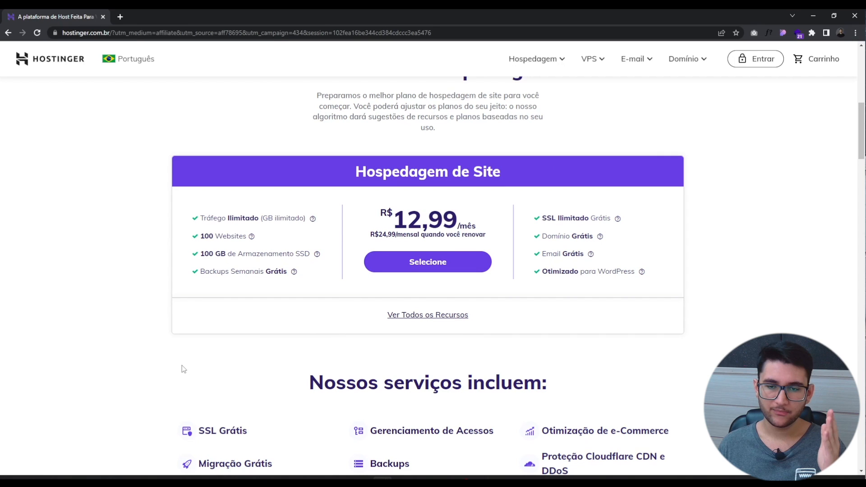
left_click(420, 267)
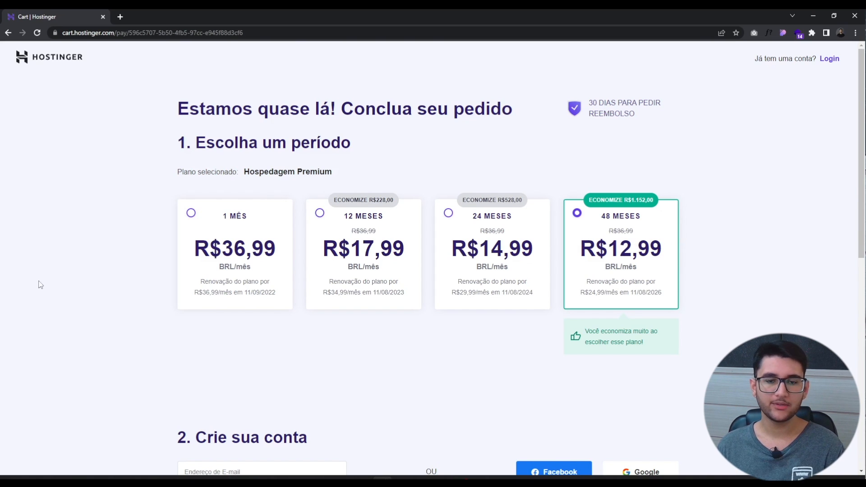
- Choose the 12-month period for the Hospedagem Premium plan
left_click(208, 266)
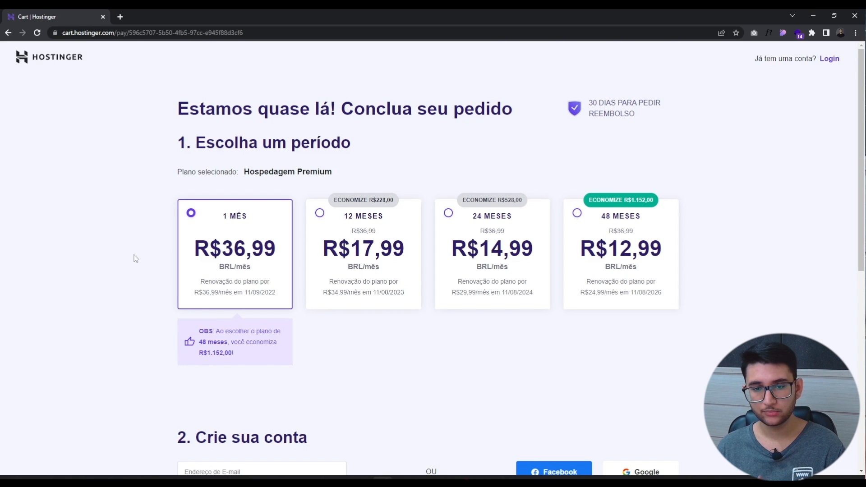
left_click(376, 230)
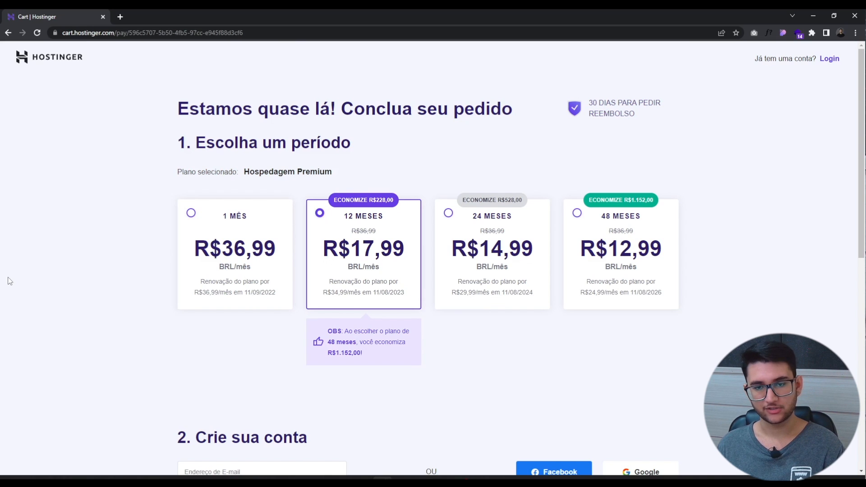
scroll(9, 281, "down", 7)
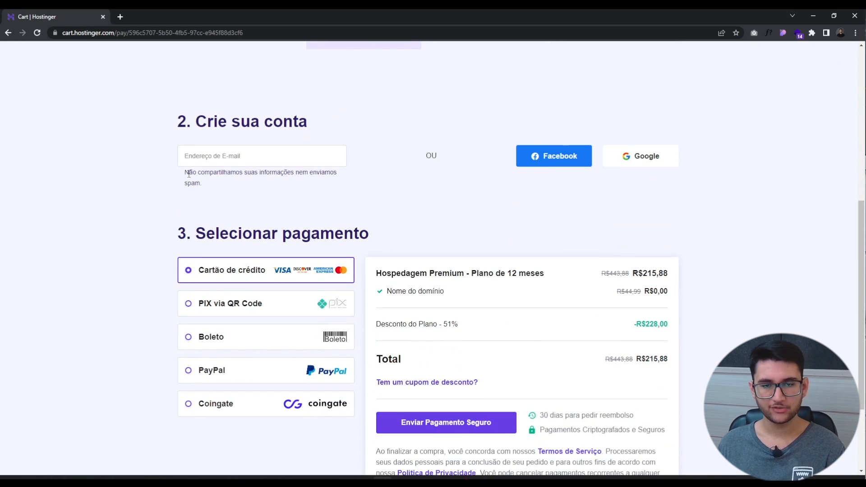
- Enter the customer's e-mail address in the account creation section of the checkout
left_click(180, 158)
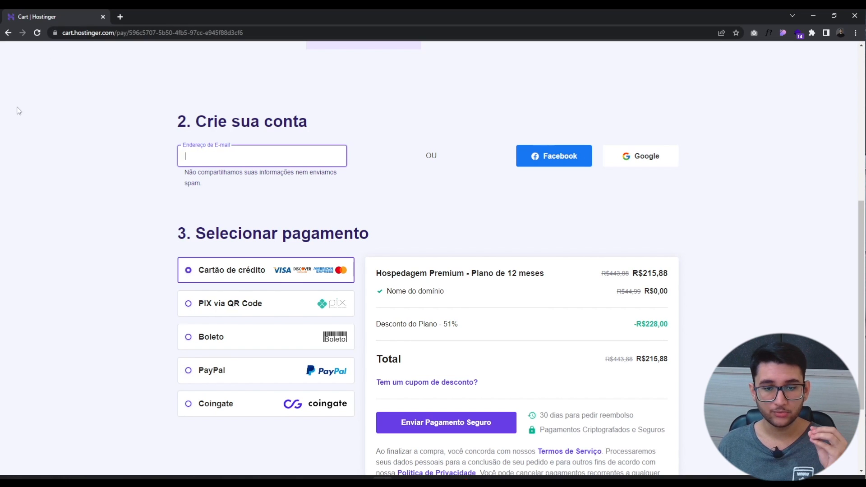
scroll(133, 165, "down", 2)
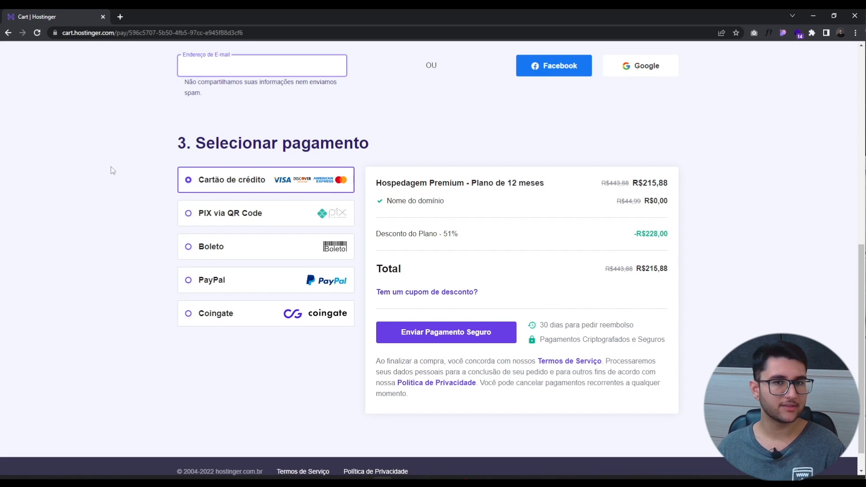
left_click(149, 185)
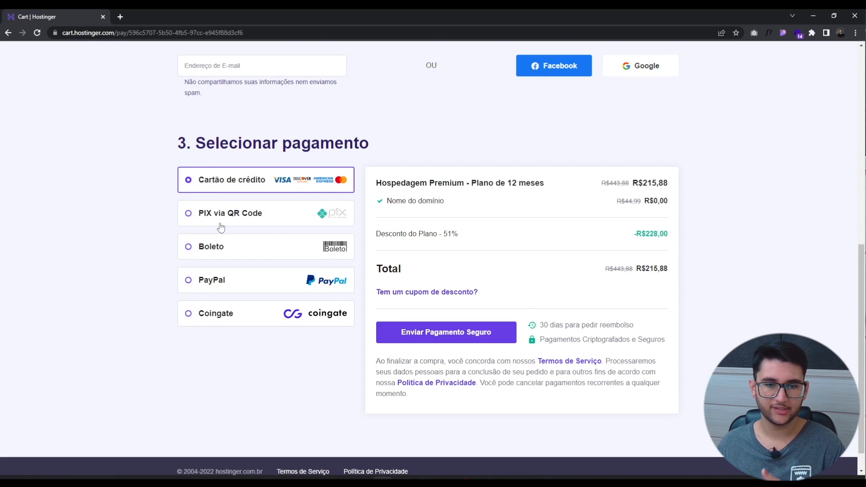
scroll(72, 175, "up", 1)
left_click(209, 107)
key("ctrl+v")
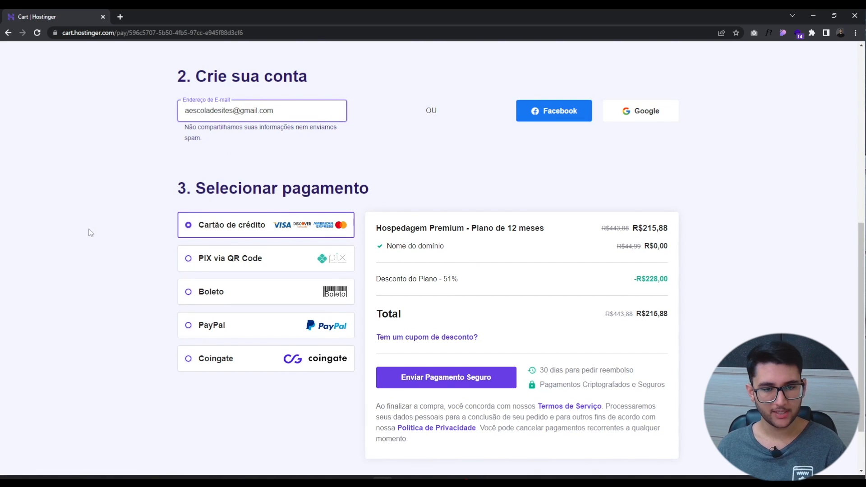
- Choose PIX via QR Code as the payment method and apply the discount coupon AESCOLADESITES
left_click(210, 268)
scroll(185, 269, "down", 2)
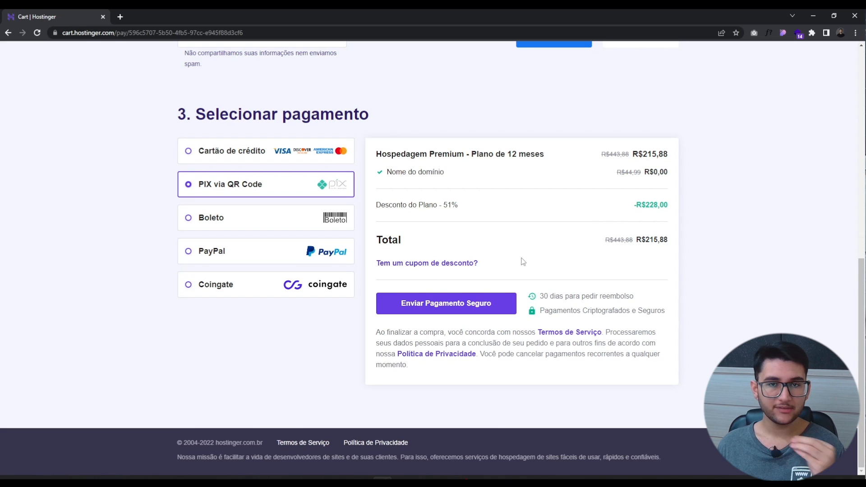
left_click(430, 264)
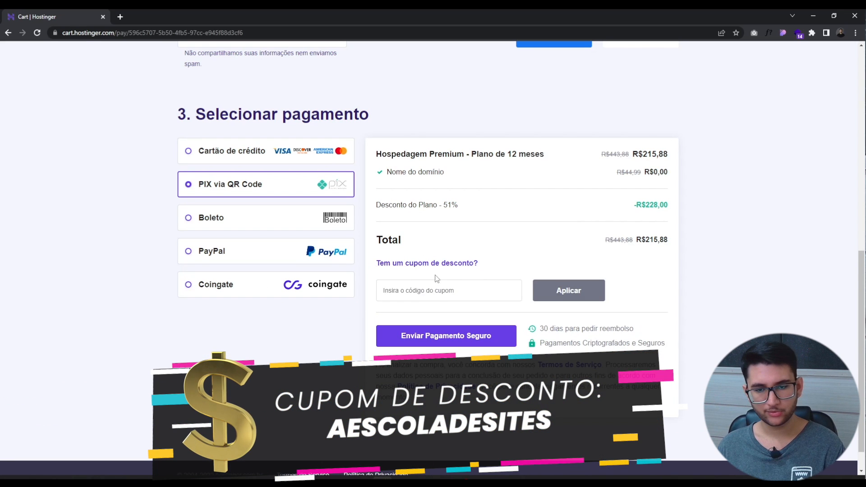
type("AESCOLADESITES")
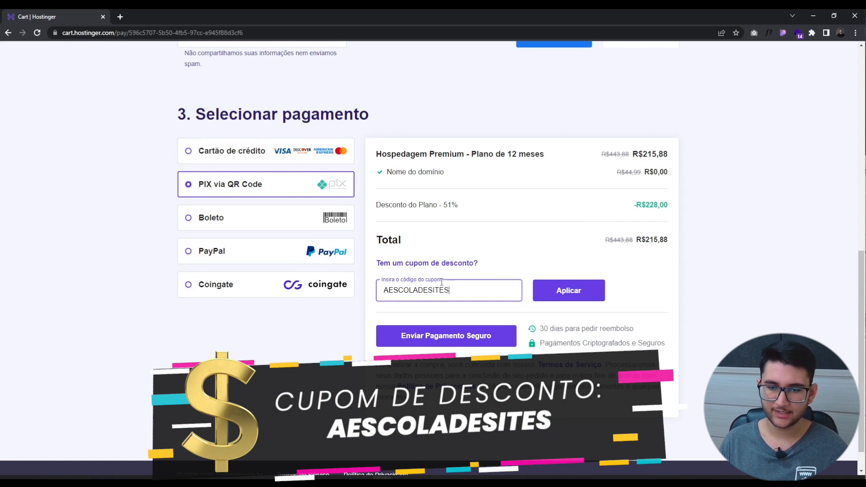
left_click(568, 294)
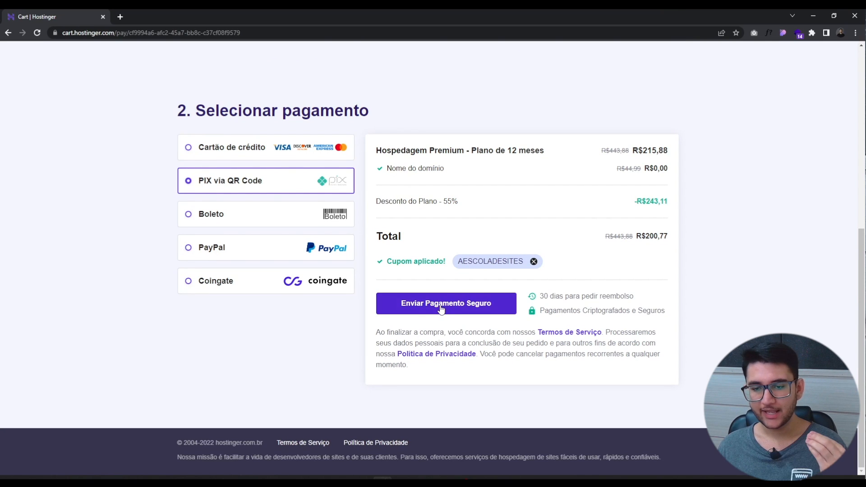
- Submit the order, fill in the buyer's CPF or CNPJ and continue with PIX via QR Code
left_click(441, 309)
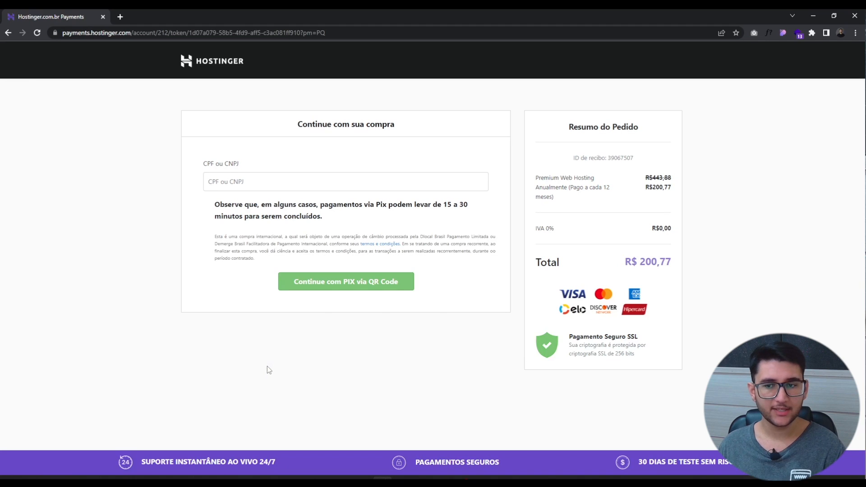
left_click(237, 187)
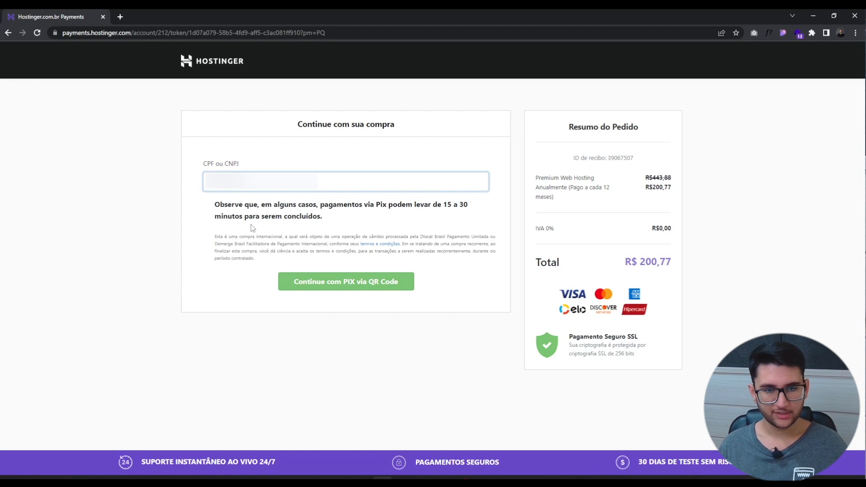
left_click(329, 288)
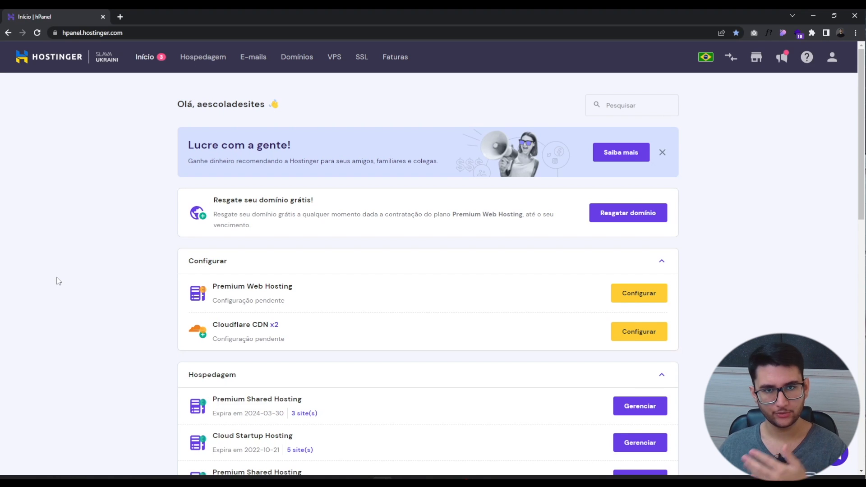
- Examine the hPanel home page, including its hosting plans, domains and the free domain offer
left_click(73, 37)
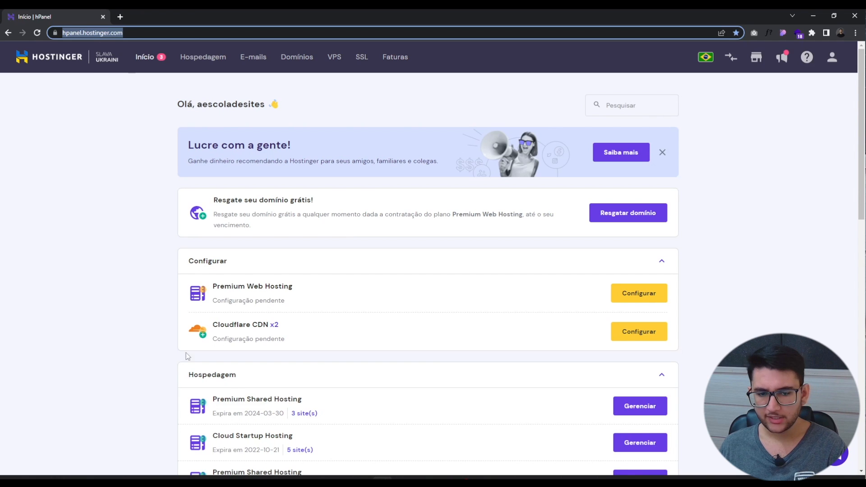
middle_click(101, 300)
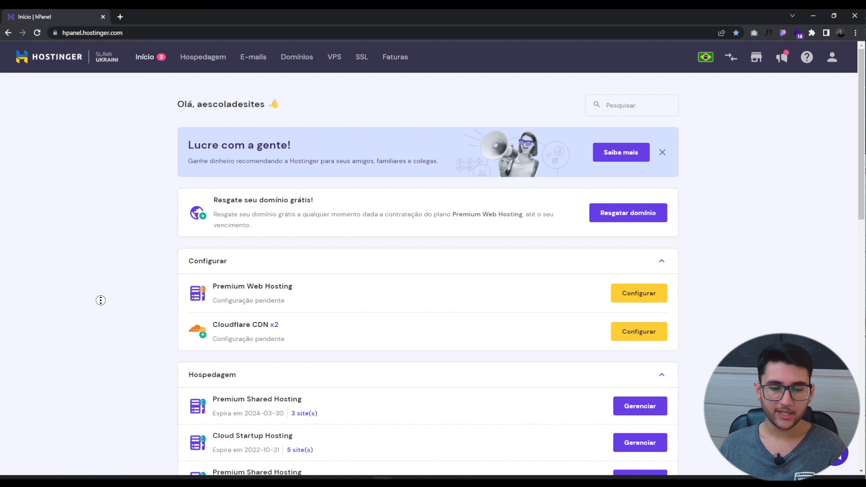
scroll(124, 345, "down", 5)
scroll(125, 345, "down", 1)
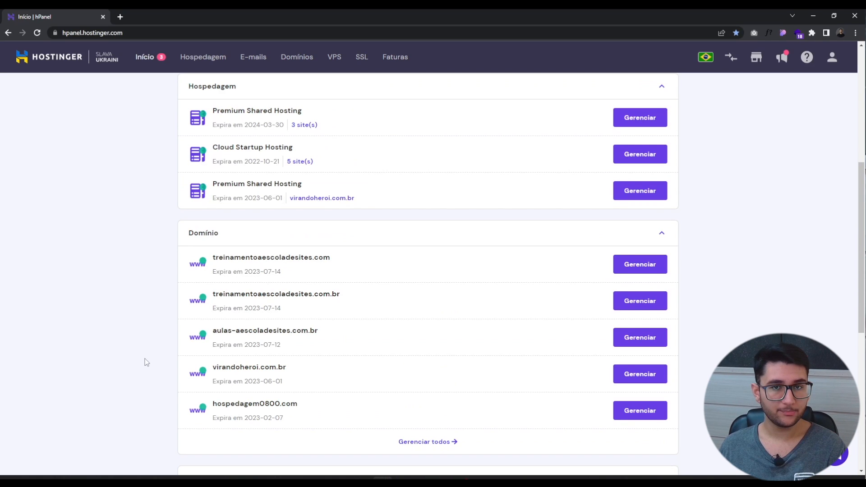
middle_click(145, 360)
scroll(157, 333, "up", 1)
scroll(157, 332, "up", 5)
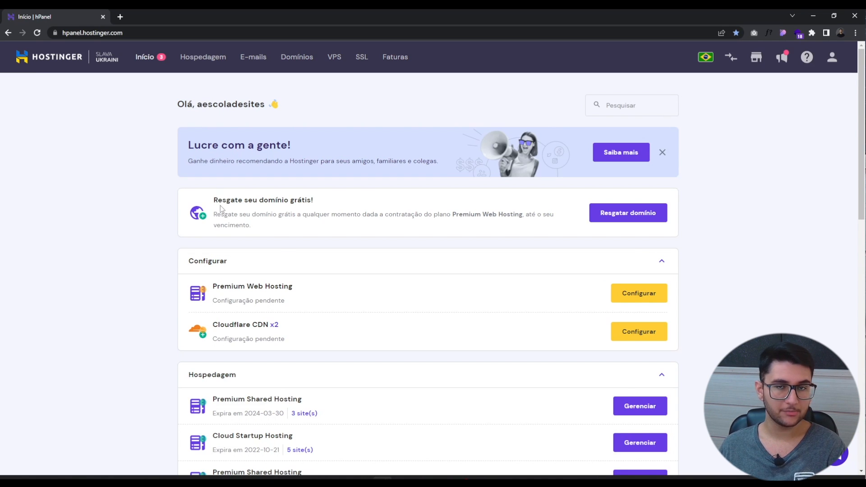
left_click_drag(212, 200, 325, 200)
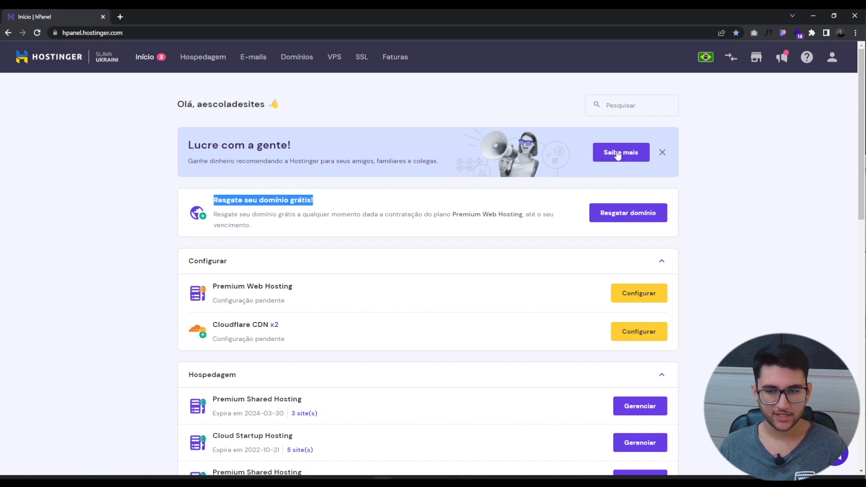
left_click(766, 220)
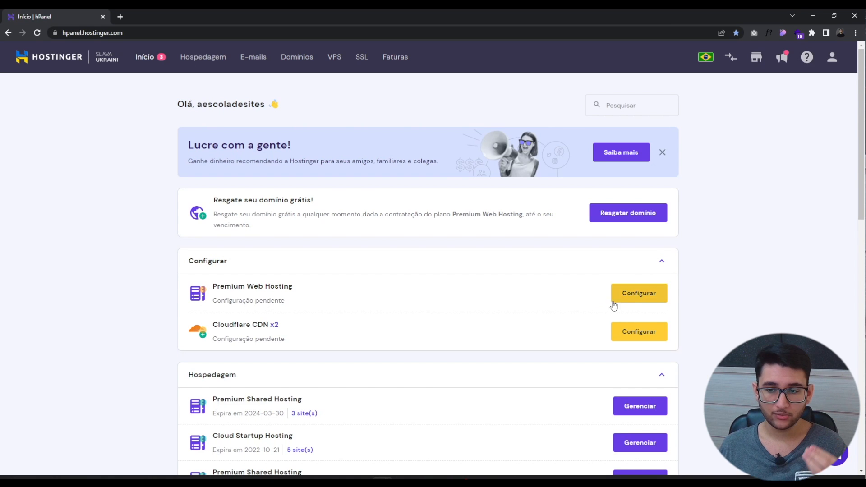
- Start configuring the pending Premium Web Hosting plan and choose to migrate an existing site with the Transferir Site option
left_click(627, 300)
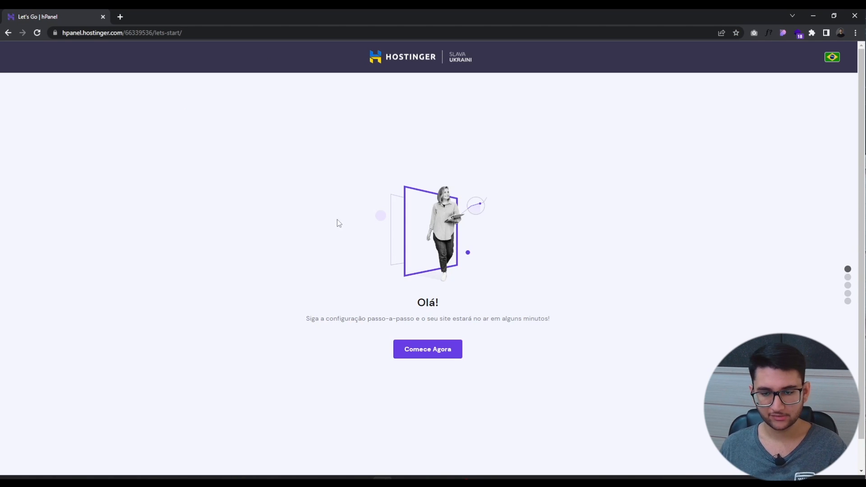
left_click(431, 354)
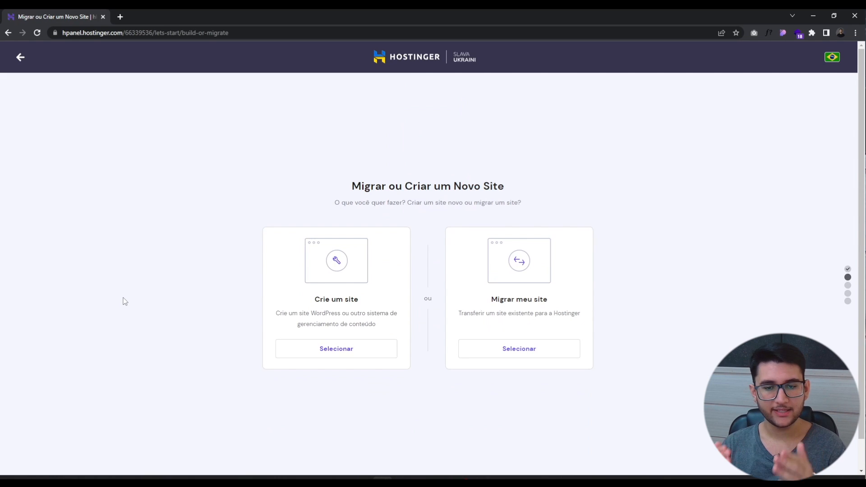
left_click(511, 356)
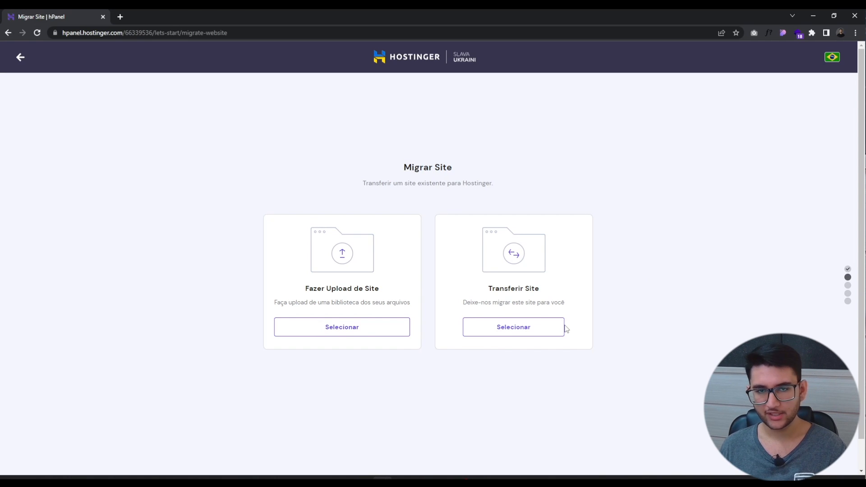
left_click(514, 328)
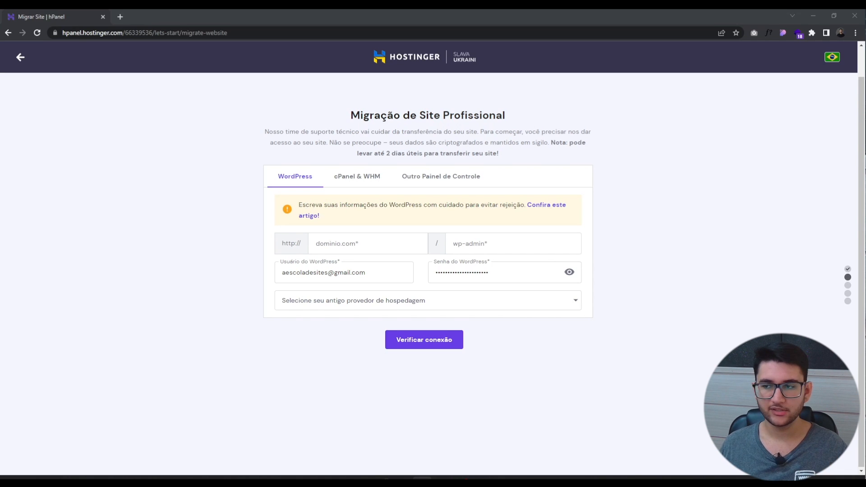
- Switch to Sublime Text and copy the site's wp-admin address from the Dados de Acesso note
left_click_drag(865, 93, 240, 103)
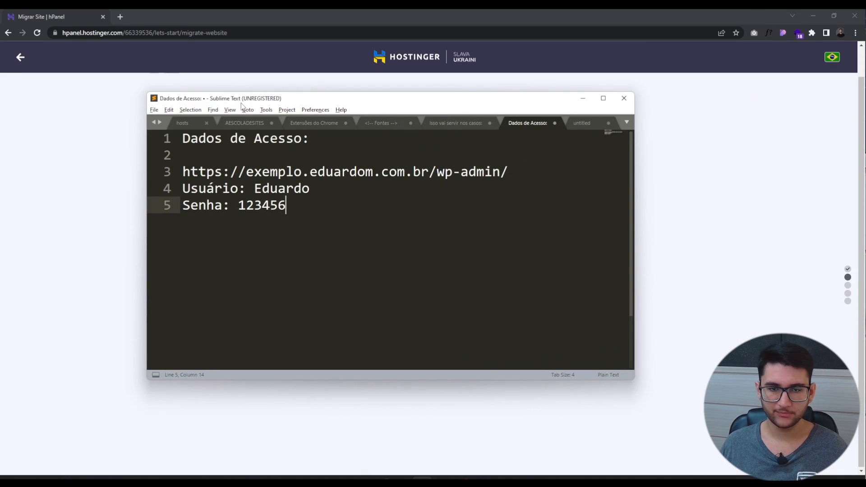
left_click_drag(509, 171, 182, 172)
key("ctrl+c")
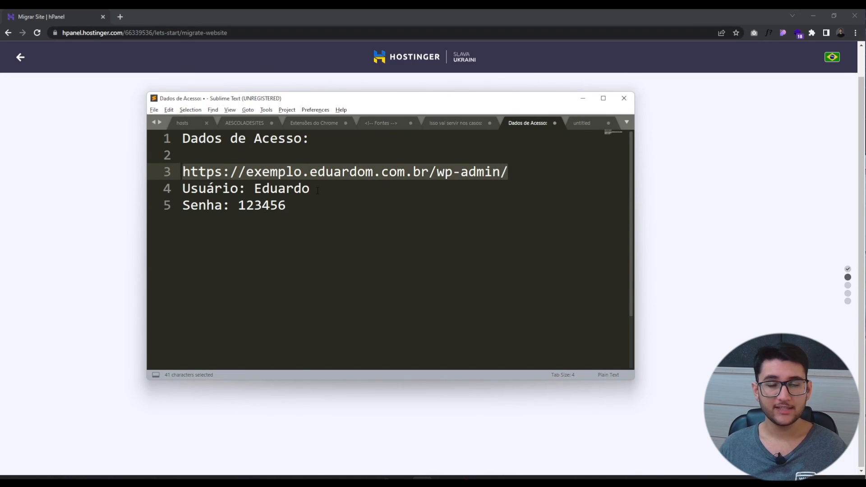
- Switch back to Chrome and open the example site's home page in a new tab, removing wp-admin from the copied address
left_click(120, 16)
key("ctrl+v")
left_click_drag(163, 33, 197, 33)
key("BackSpace")
key("Return")
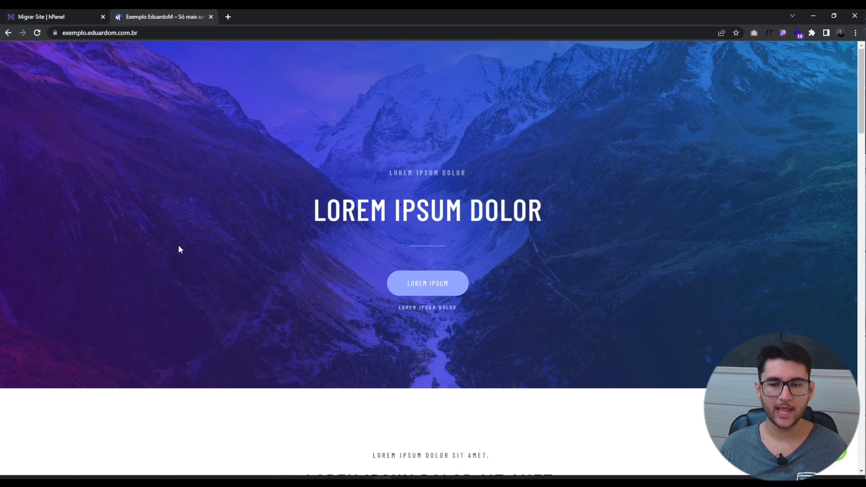
- Open the example site's WordPress login page by adding wp-admin to its address
left_click(239, 32)
left_click(238, 32)
type("wp")
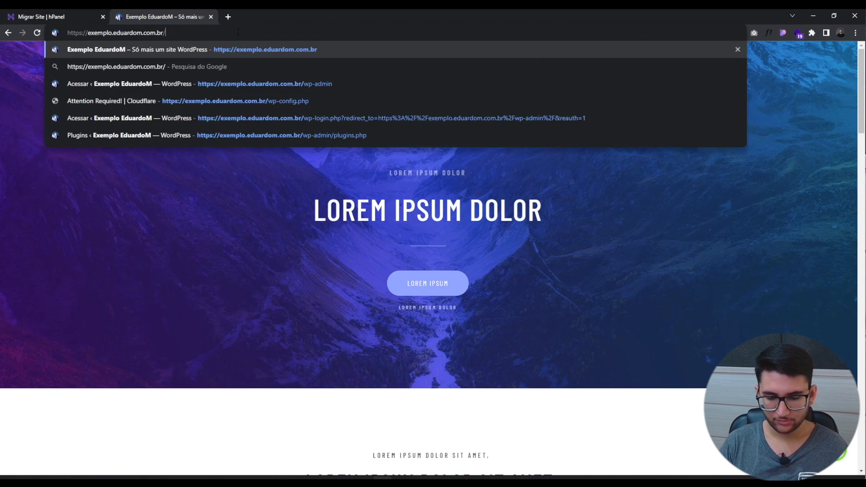
key("Return")
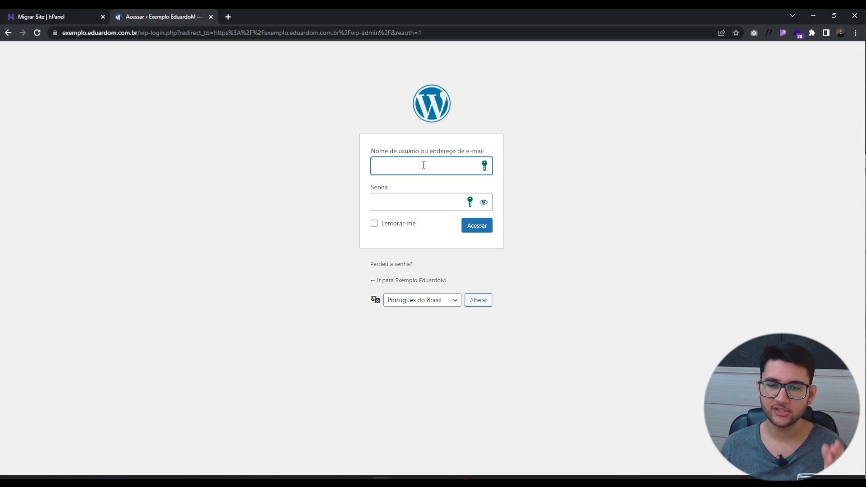
- Log in to the WordPress dashboard with the account's username and password
type("Eduardo")
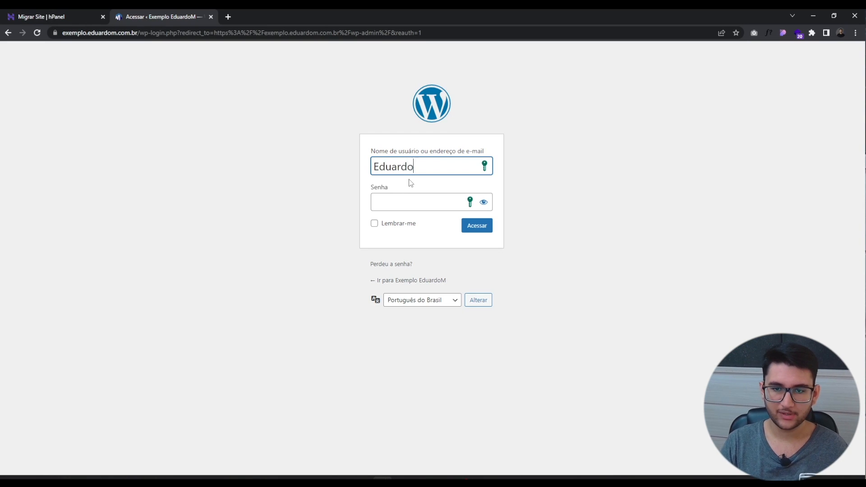
key("Tab")
type("******")
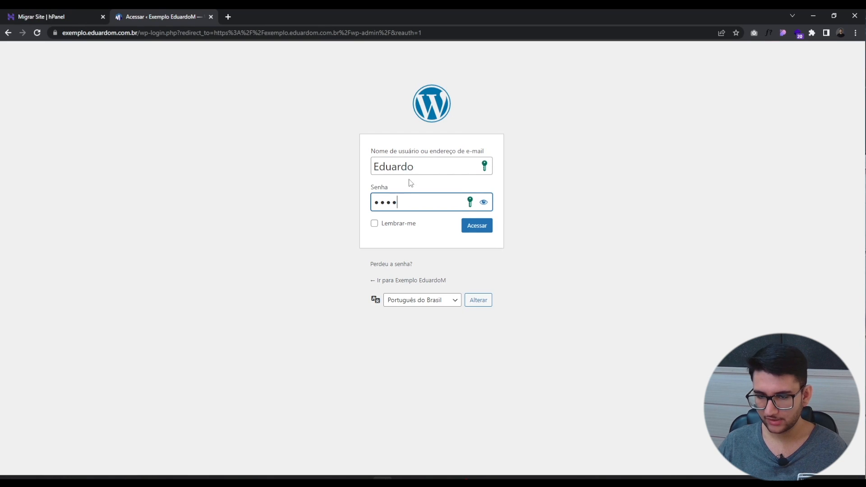
left_click(473, 227)
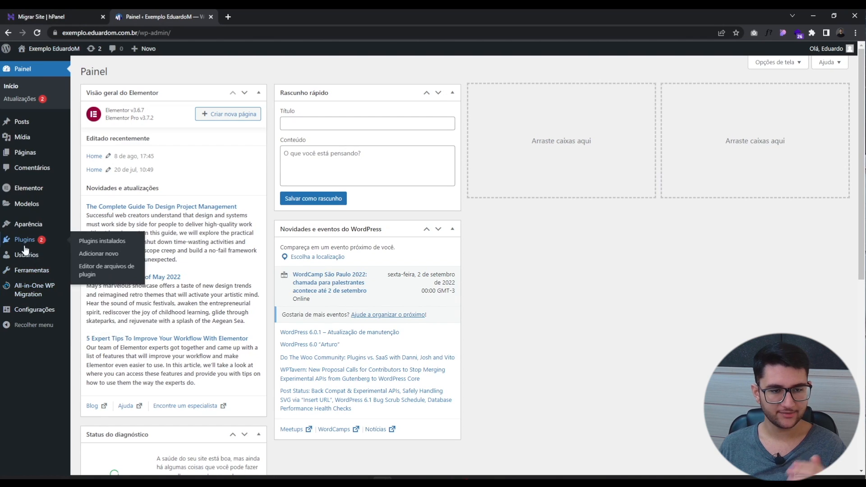
- Open the form for adding a new WordPress user and examine the available roles, including Administrador
mouse_move(30, 261)
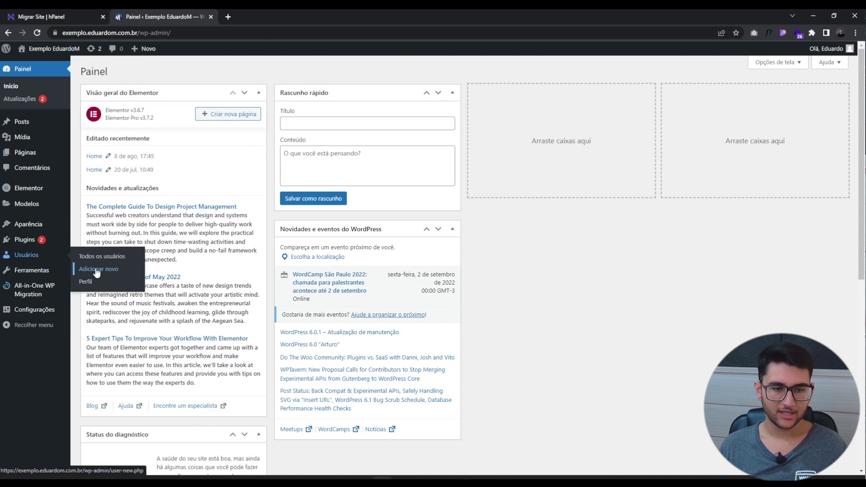
left_click(93, 270)
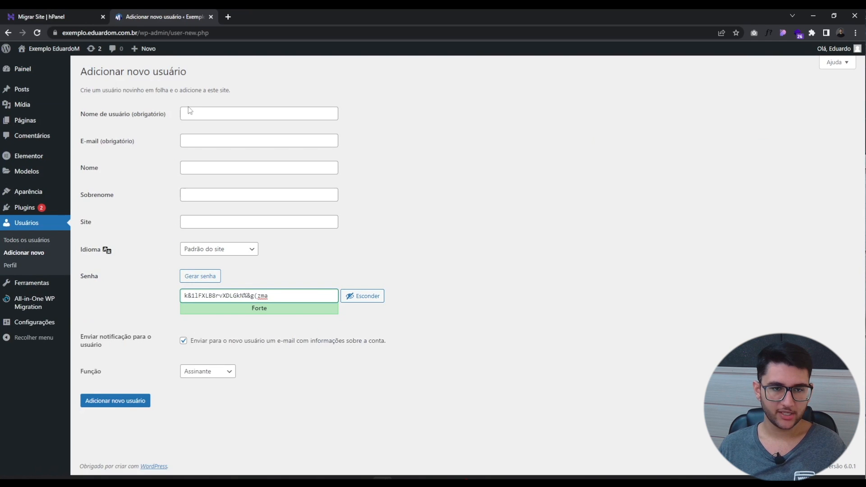
left_click(198, 114)
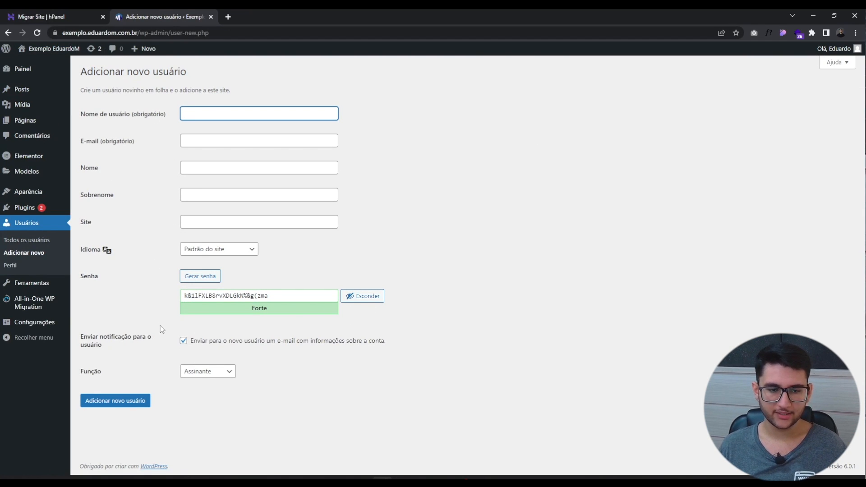
left_click(214, 375)
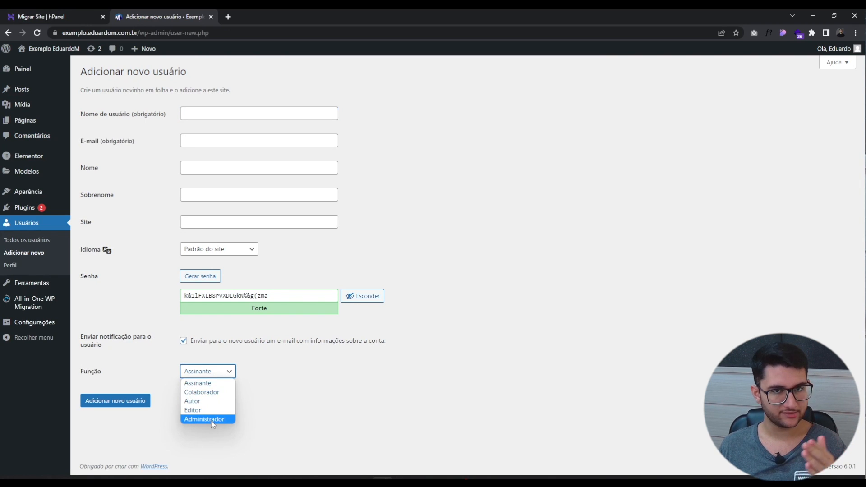
- Check the Dados de Acesso note in Sublime Text and close the WordPress dashboard tab in Chrome
key("alt+Tab")
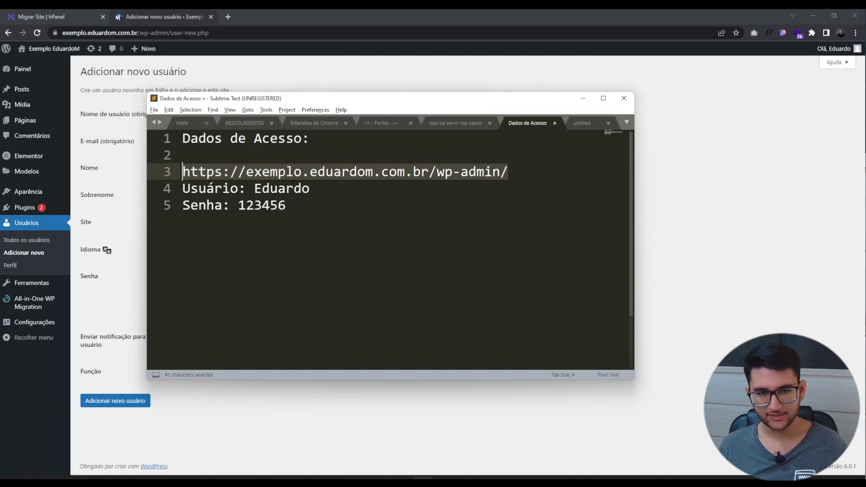
left_click(294, 189)
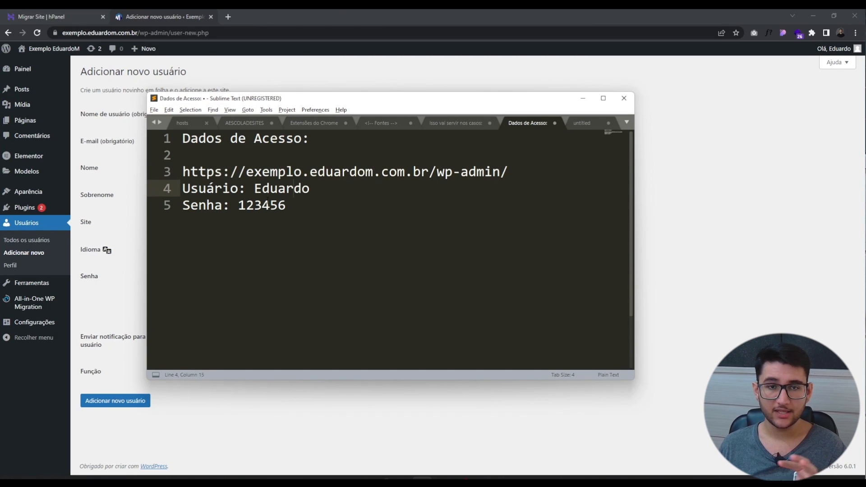
middle_click(156, 12)
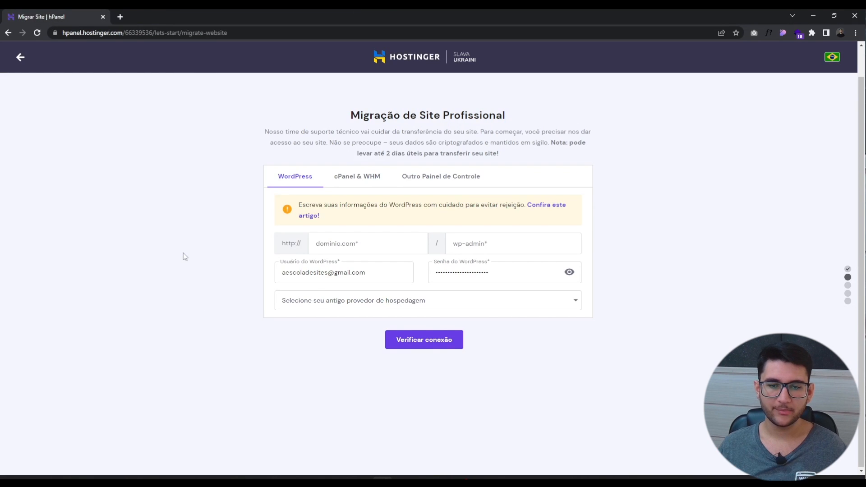
key("alt+Tab")
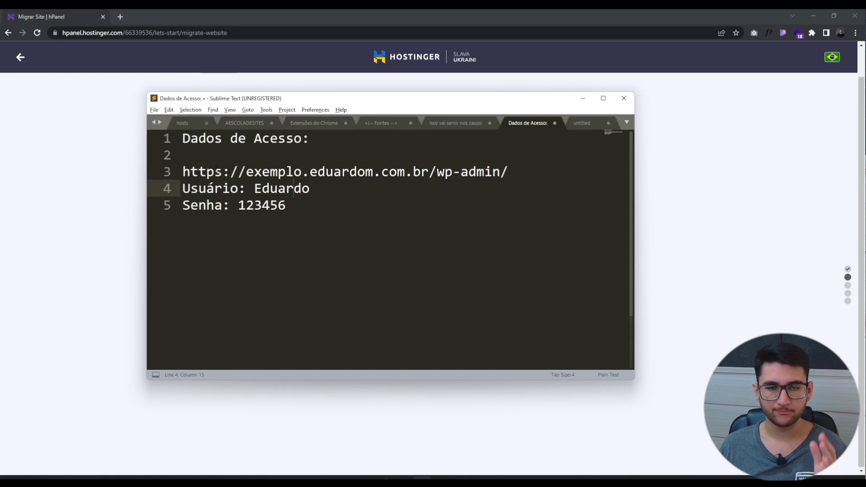
left_click_drag(247, 172, 179, 179)
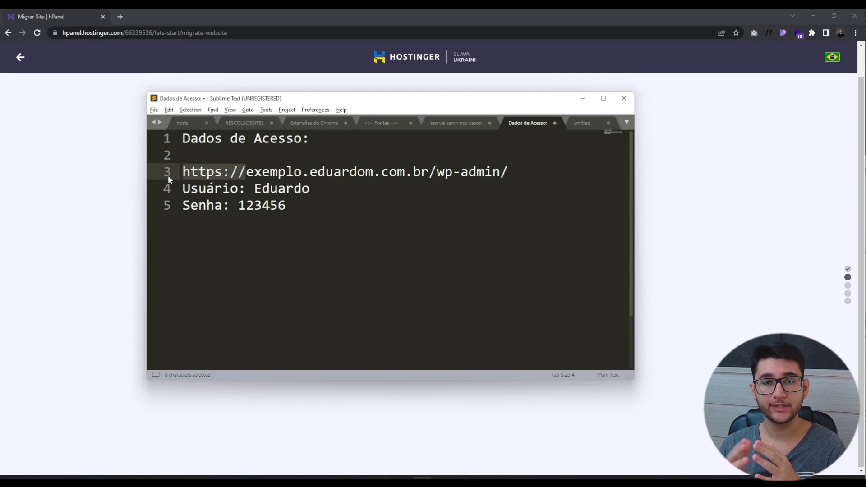
key("BackSpace")
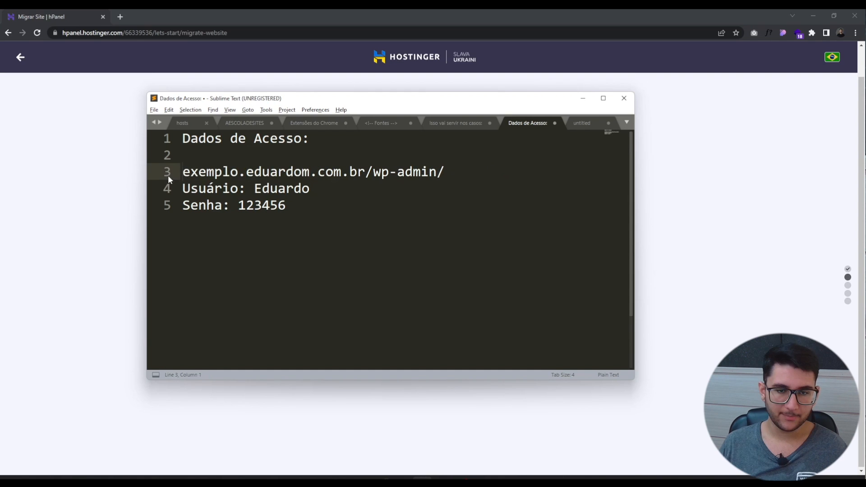
left_click_drag(183, 172, 366, 173)
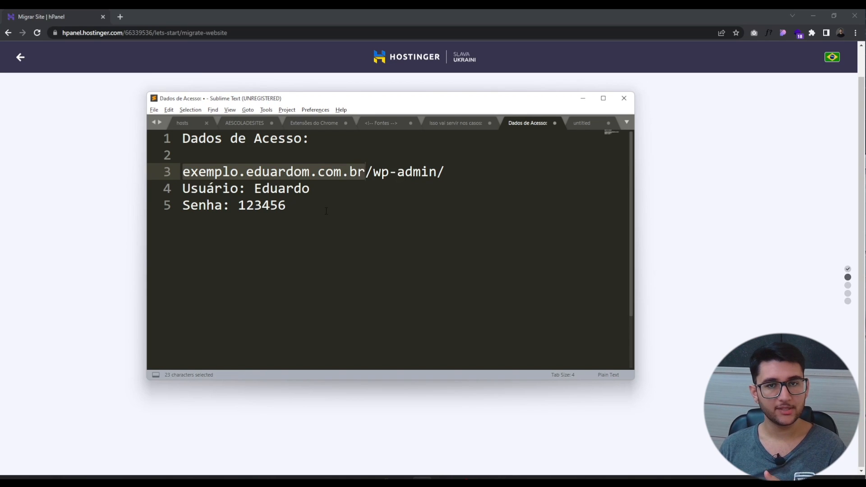
left_click(226, 180)
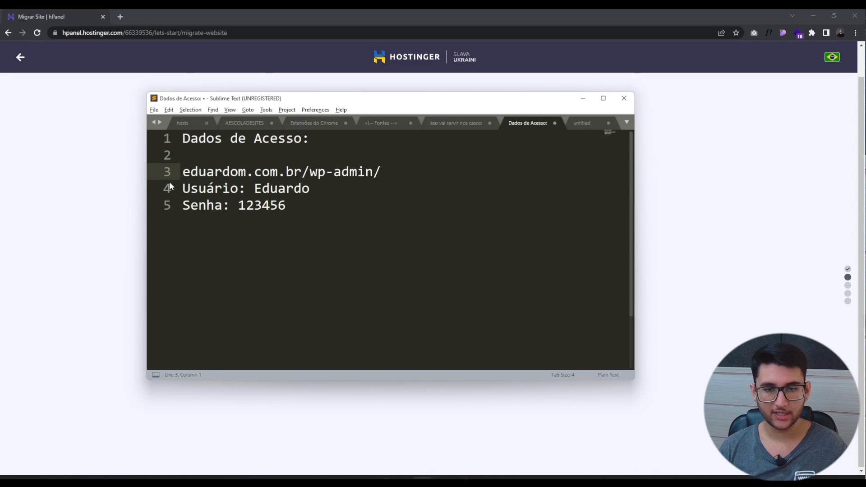
key("ctrl+z")
key("ctrl+z")
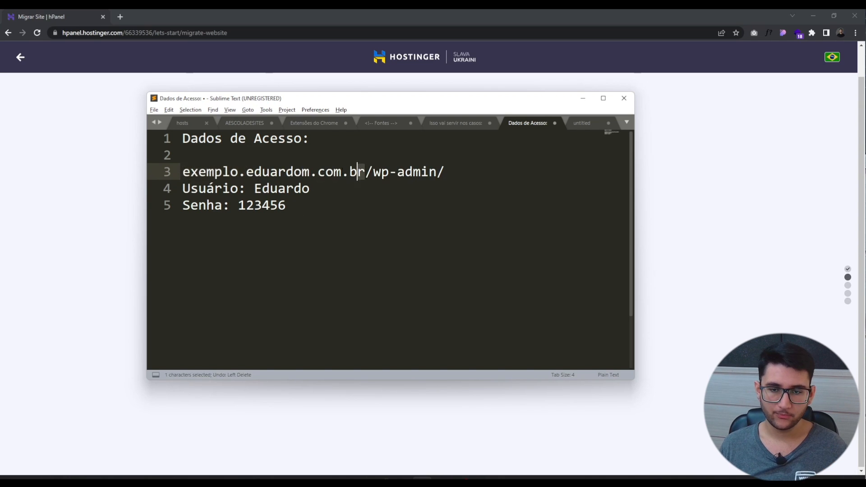
- Copy exemplo.eduardom.com.br from the note and enter it as the domain in Hostinger's WordPress migration form in Chrome
left_click_drag(364, 172, 169, 167)
key("ctrl+c")
left_click(6, 267)
left_click(339, 242)
key("ctrl+v")
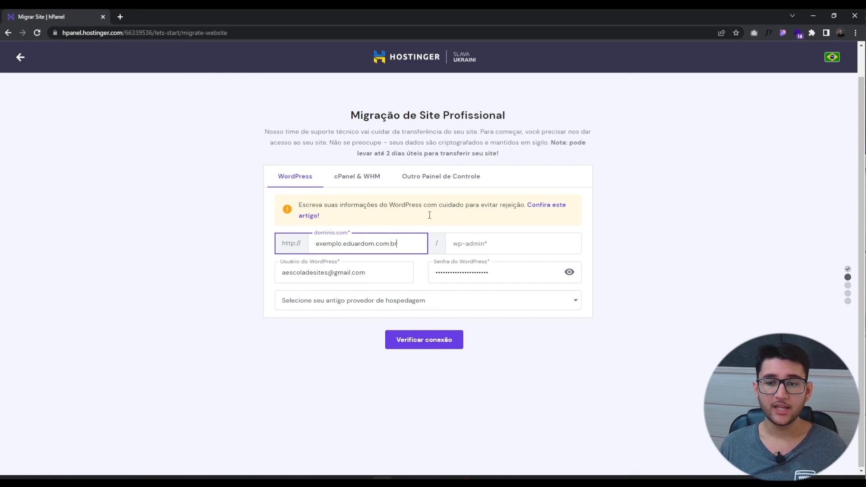
- Copy wp-admin from the Sublime Text note into the login path field of the migration form in Chrome
key("alt+Tab")
left_click_drag(436, 171, 373, 173)
key("ctrl+c")
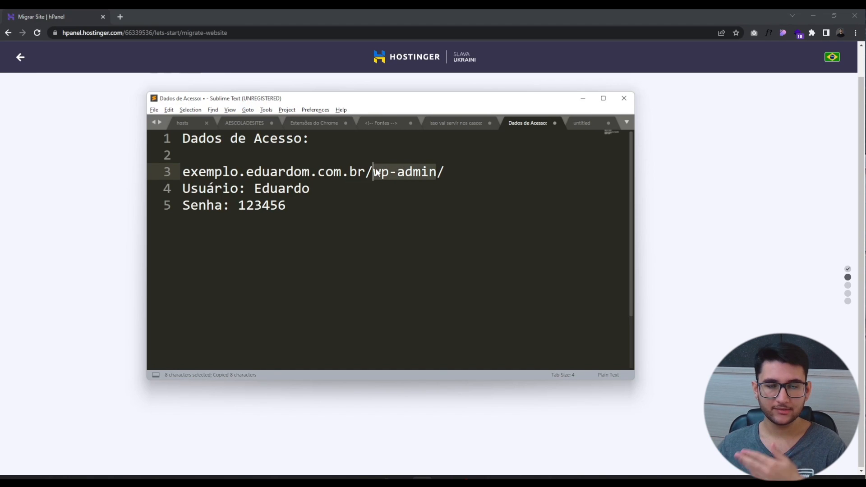
key("alt+Tab")
left_click(505, 236)
key("ctrl+v")
left_click(673, 259)
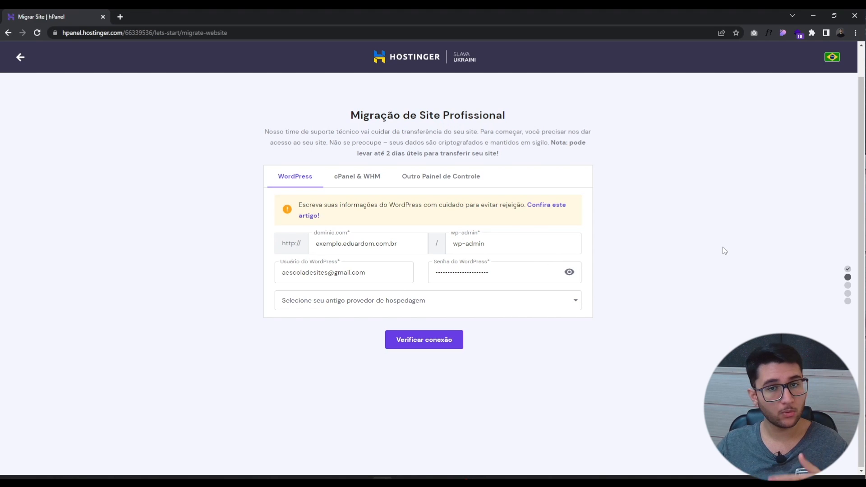
triple_click(500, 249)
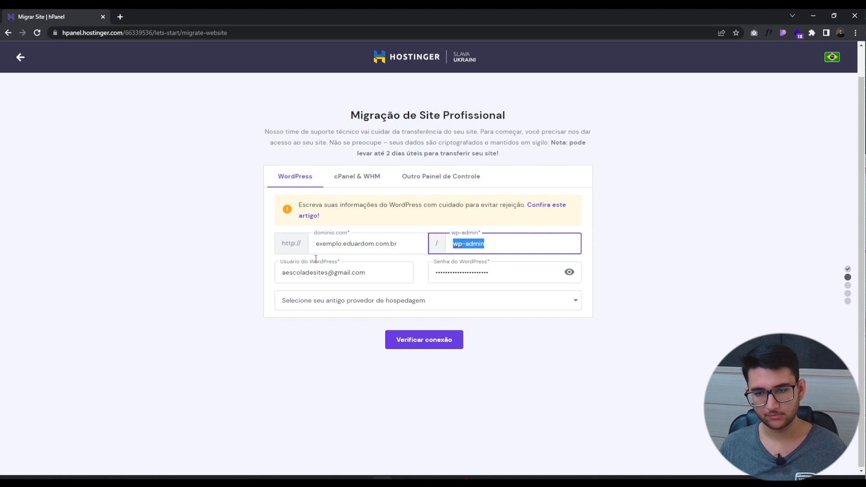
left_click(256, 245)
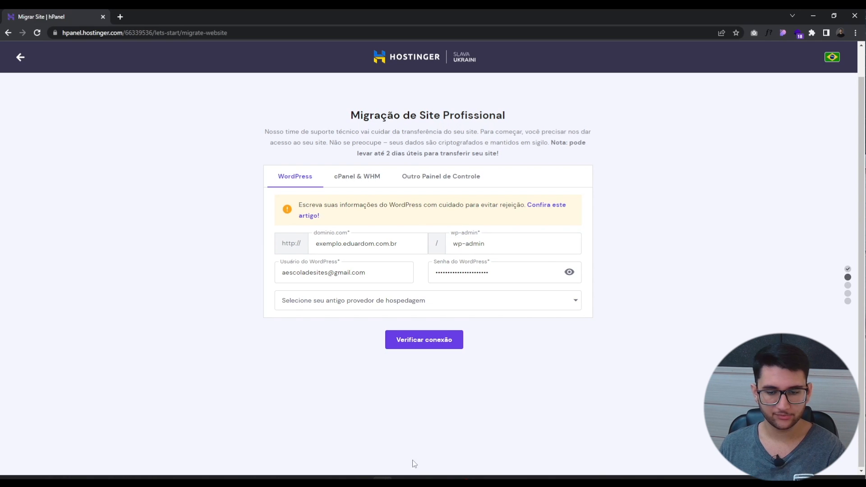
- Copy the WordPress username from the Sublime Text note and replace the prefilled username in the migration form with it
left_click(422, 478)
left_click_drag(310, 189, 254, 189)
key("ctrl+c")
left_click(675, 235)
triple_click(347, 270)
key("ctrl+v")
- Copy the WordPress password from the Sublime Text note into the form's password field and reveal the entered password
key("alt+Tab")
left_click_drag(286, 205, 241, 205)
key("ctrl+c")
left_click(700, 238)
left_click(488, 270)
key("ctrl+v")
left_click(569, 272)
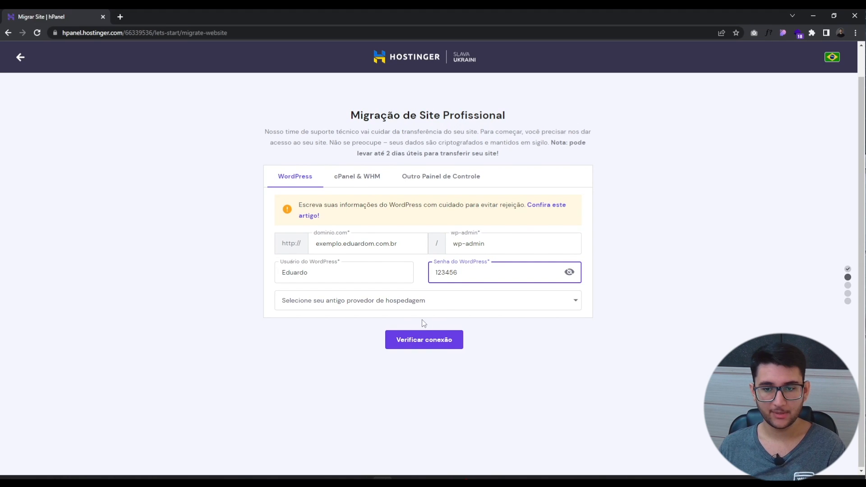
- Choose HostGator as the old hosting provider and verify the connection to the WordPress site
left_click(377, 309)
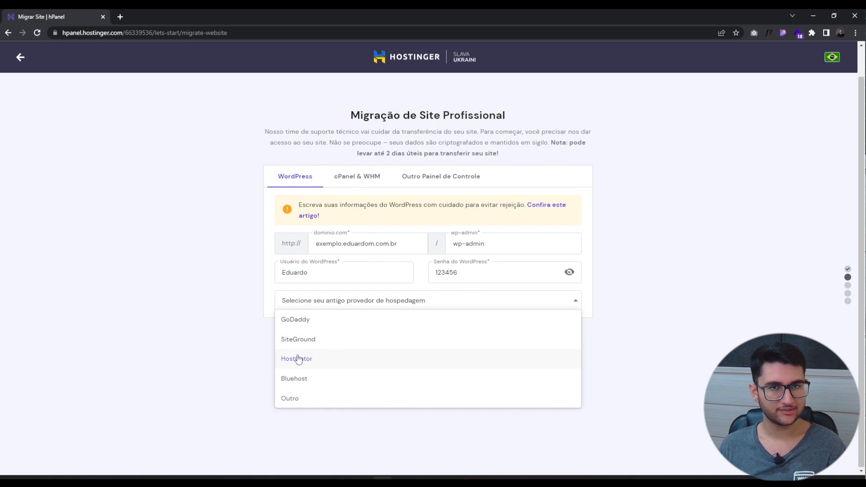
left_click(298, 357)
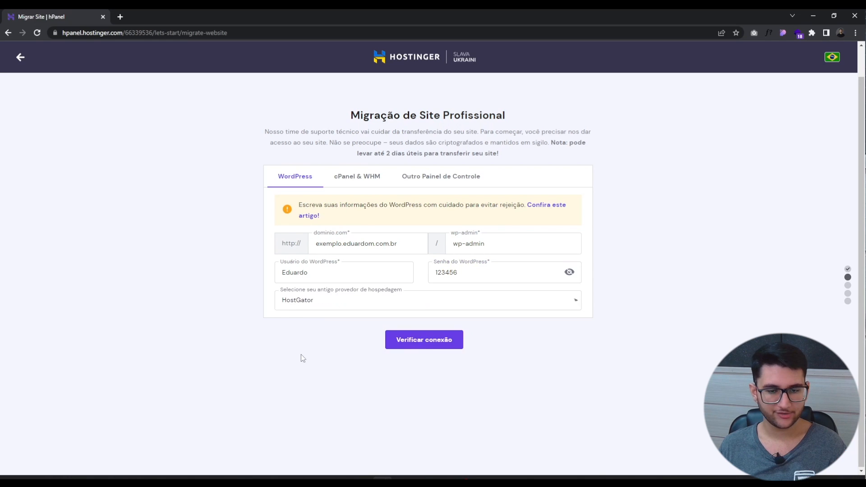
left_click(300, 304)
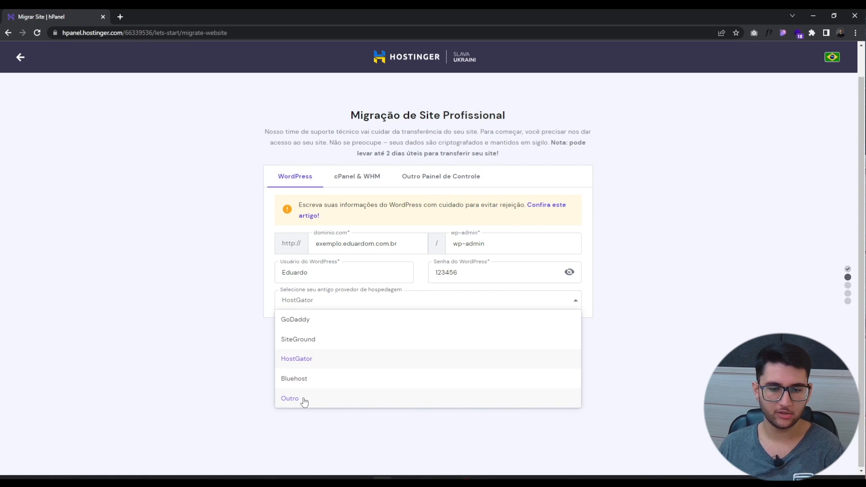
left_click(123, 341)
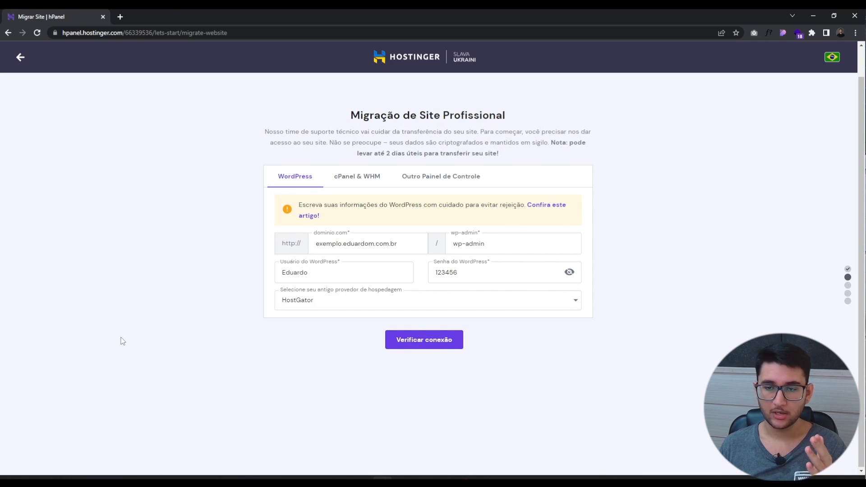
left_click(420, 340)
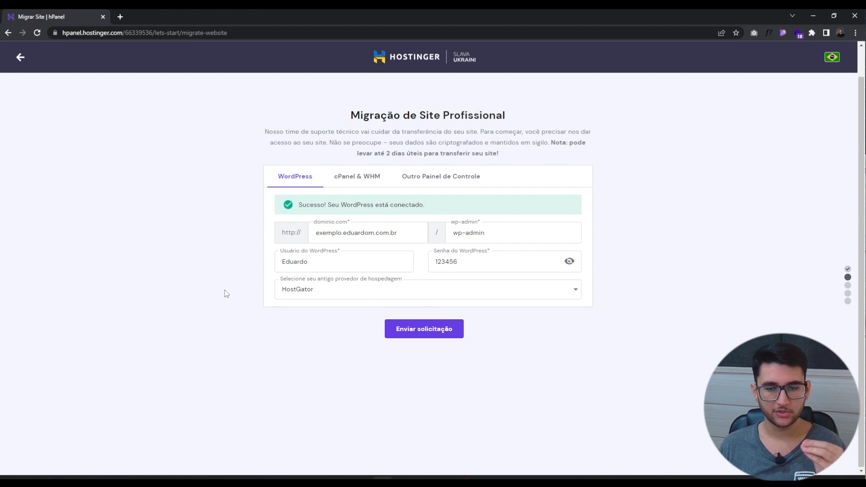
- Read the connection check's message and submit the site migration request
left_click_drag(297, 207, 459, 211)
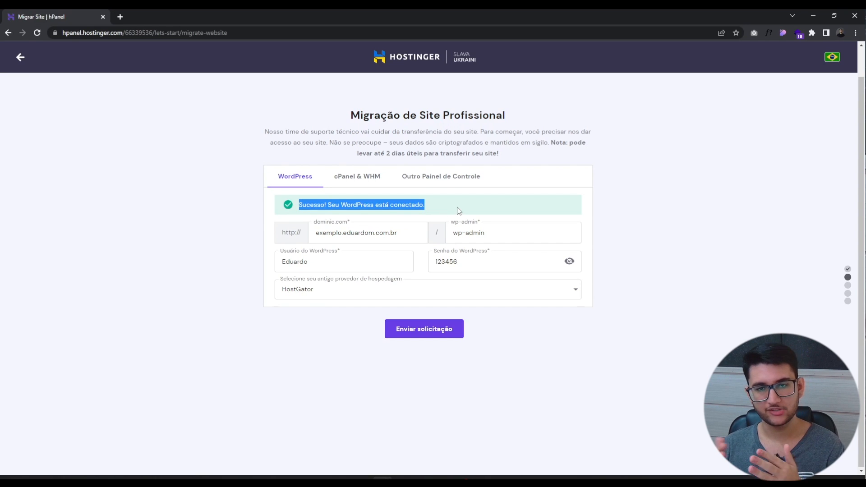
left_click(501, 321)
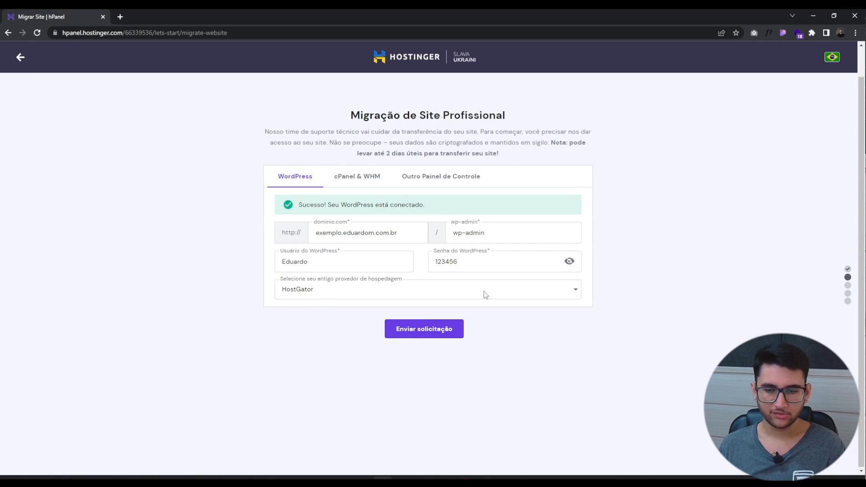
left_click(423, 336)
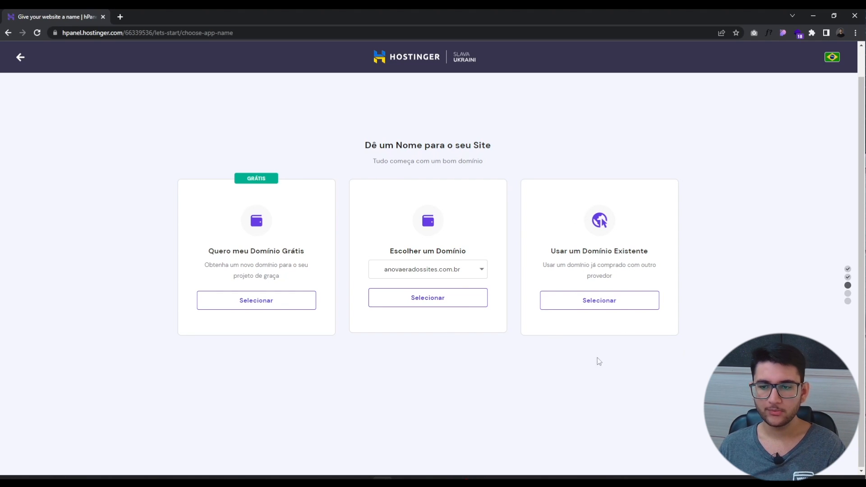
- Look up eduardom.com.br as an existing domain for the site, and return to the domain options
left_click(577, 307)
left_click(594, 305)
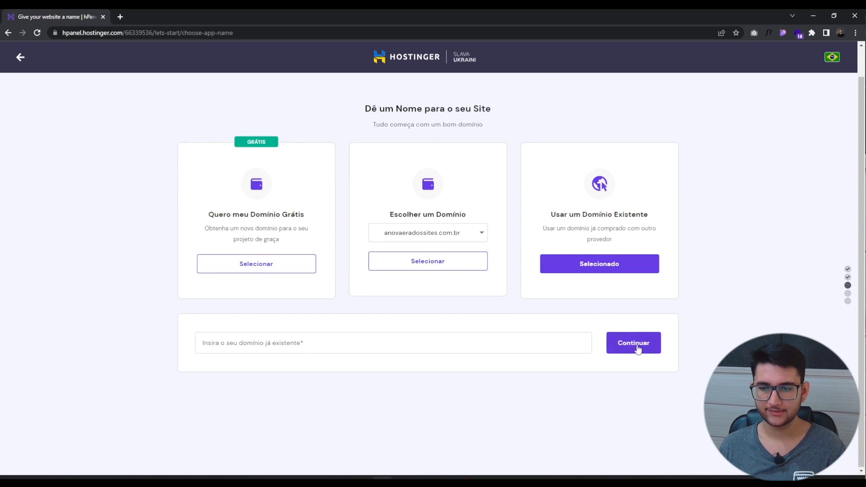
left_click(322, 374)
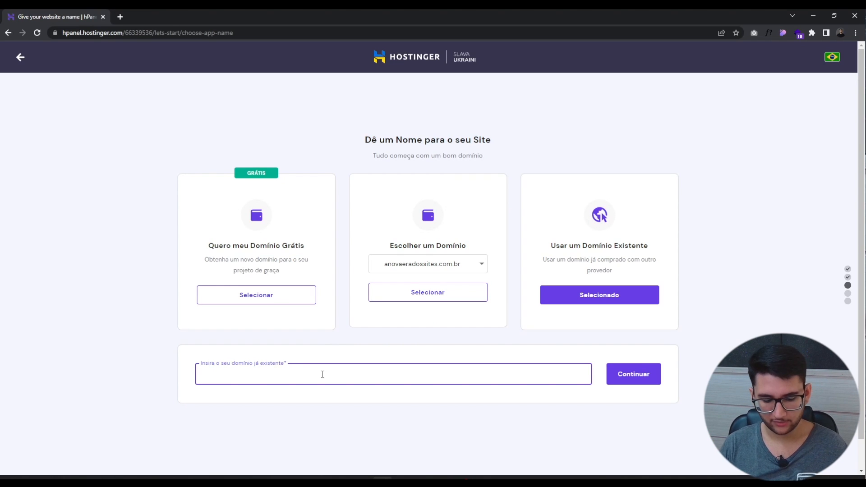
type("eduardom.com.br")
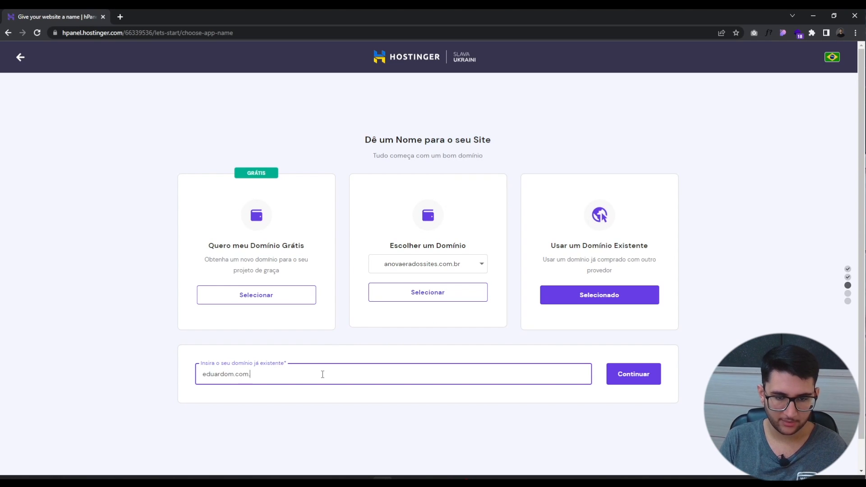
left_click(634, 374)
scroll(433, 343, "down", 1)
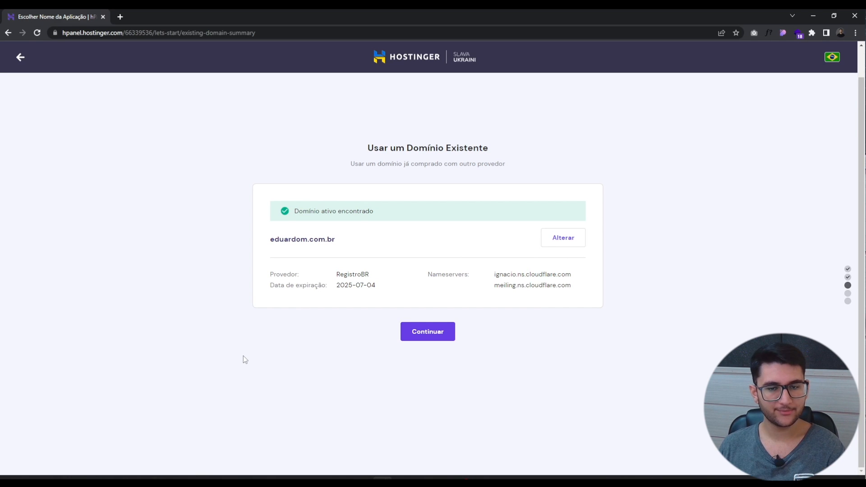
left_click(19, 59)
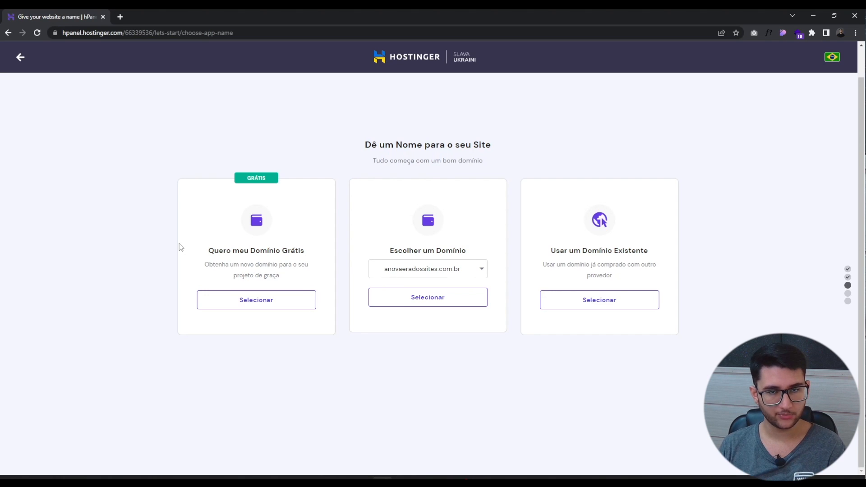
- Choose the free domain option and enter treinamentozpro as the desired domain name
left_click(229, 301)
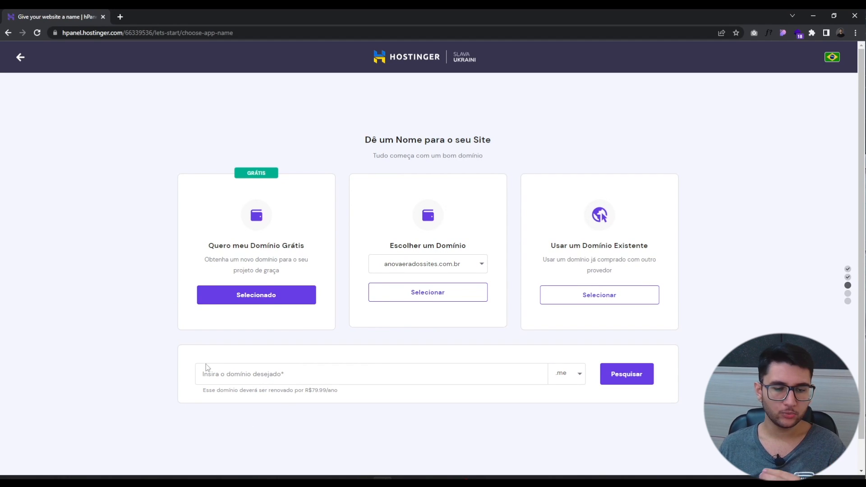
left_click(240, 381)
key("ctrl+v")
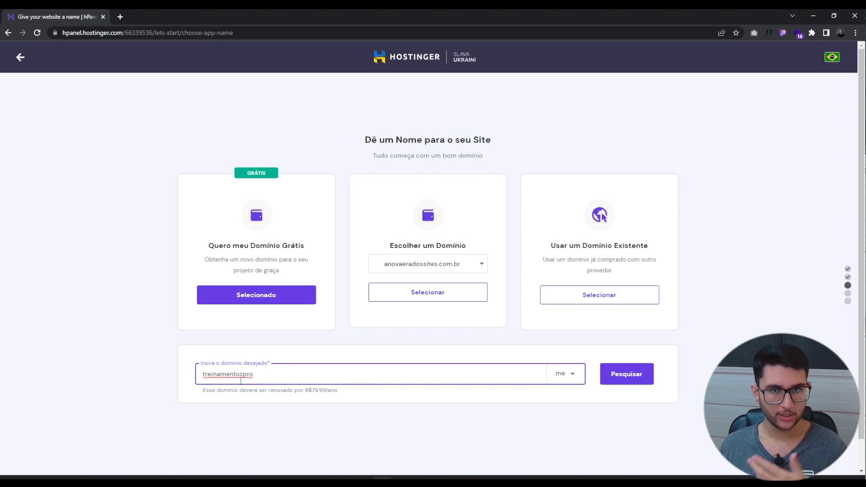
left_click(326, 448)
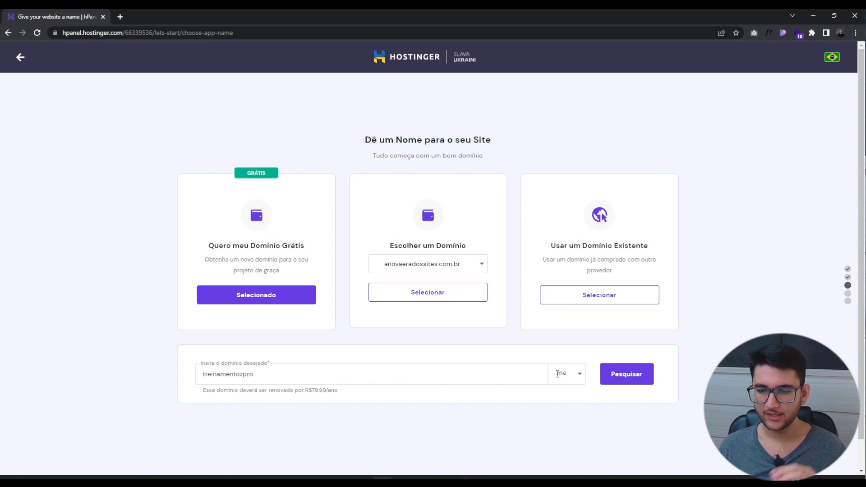
- Set the domain extension to .com.br, check its availability and continue with that domain
left_click(582, 378)
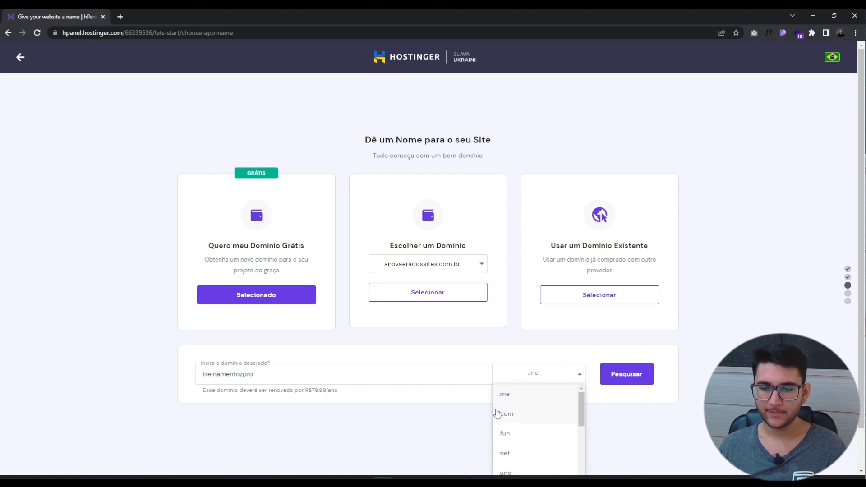
type(".com")
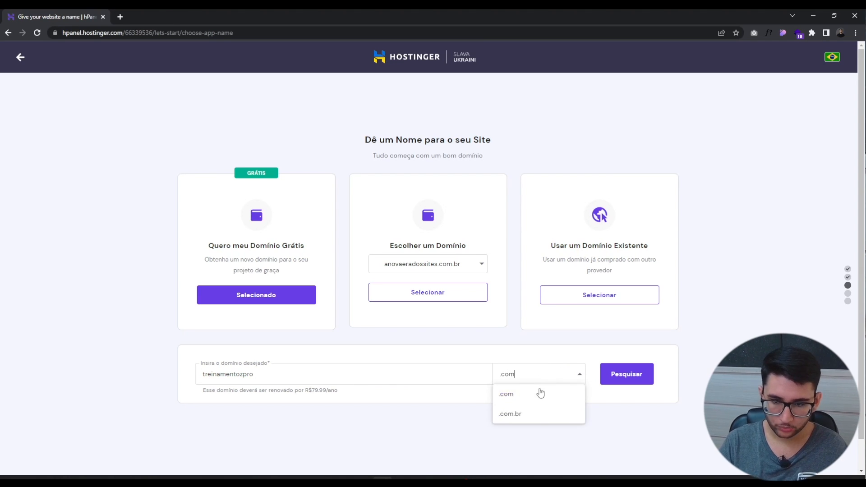
left_click(522, 414)
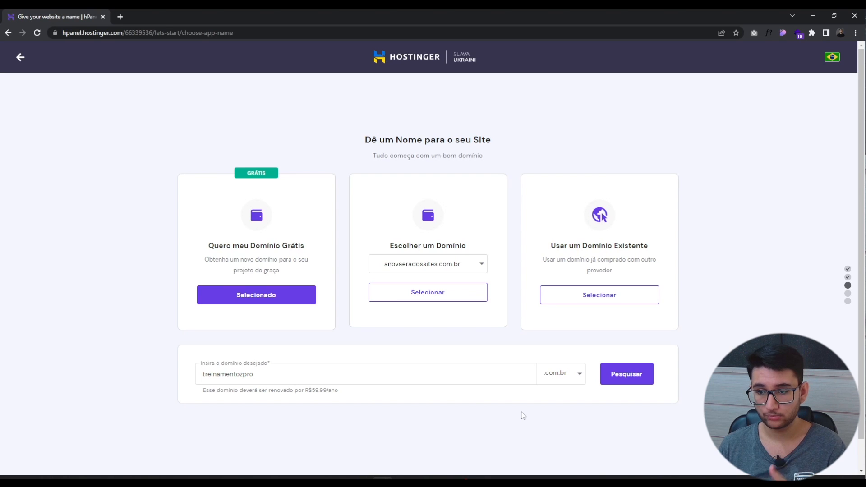
left_click(633, 380)
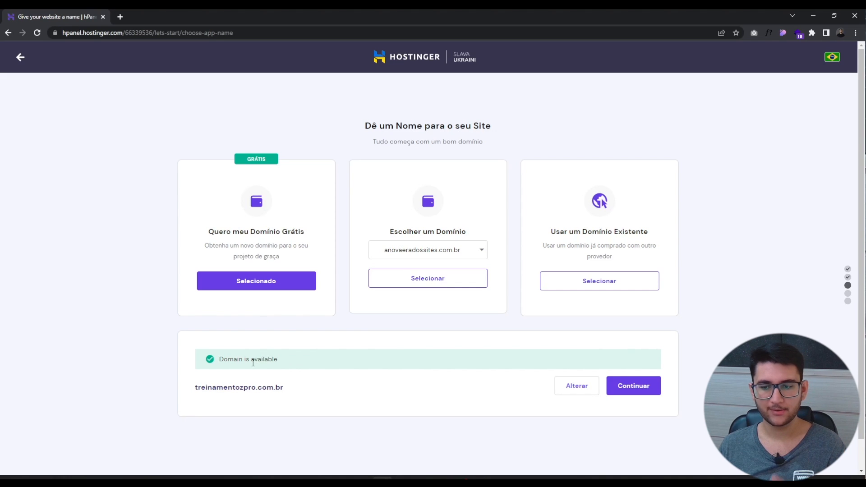
left_click(638, 391)
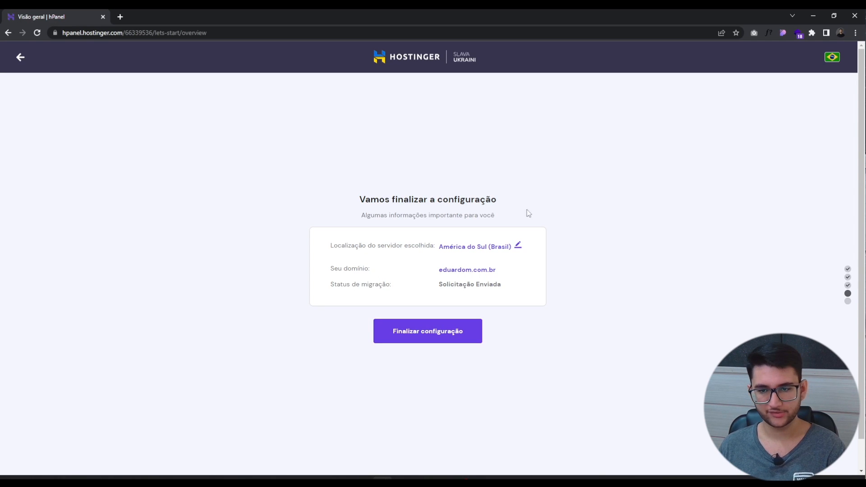
- Review the server location options without changing them, and finalize the hosting configuration
left_click(519, 246)
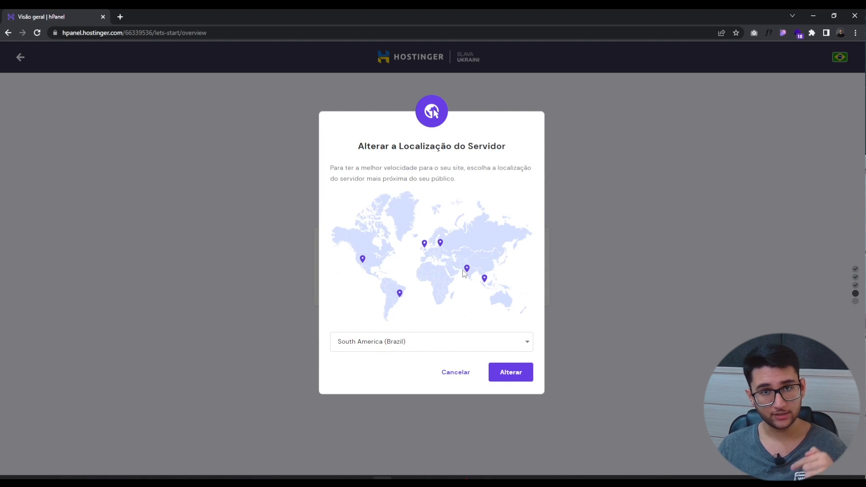
left_click(454, 376)
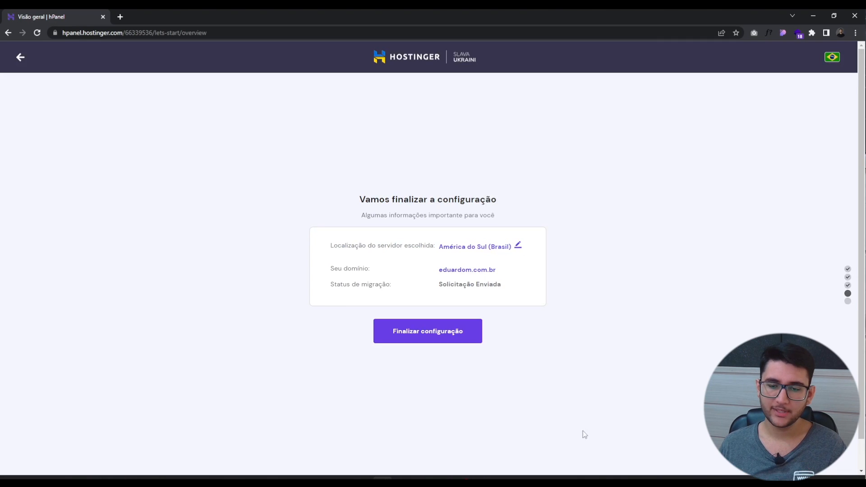
left_click(430, 335)
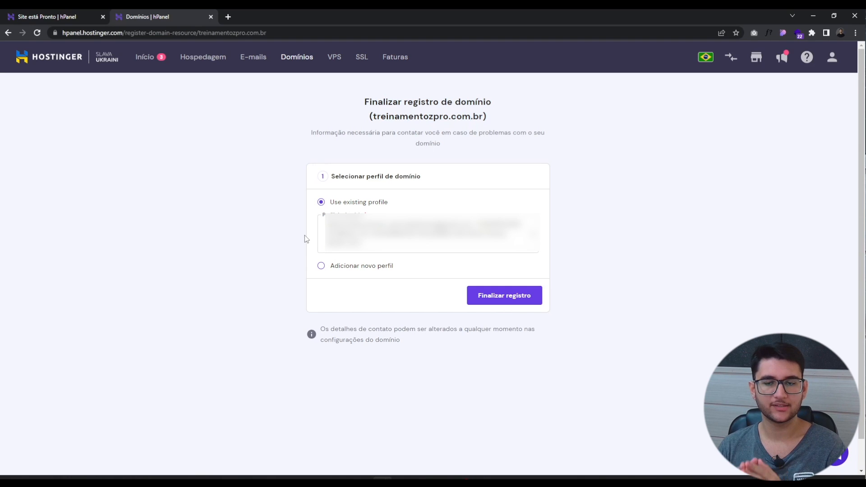
- Try adding a new personal domain profile with Brasil as the country, and review the required contact details
left_click(348, 266)
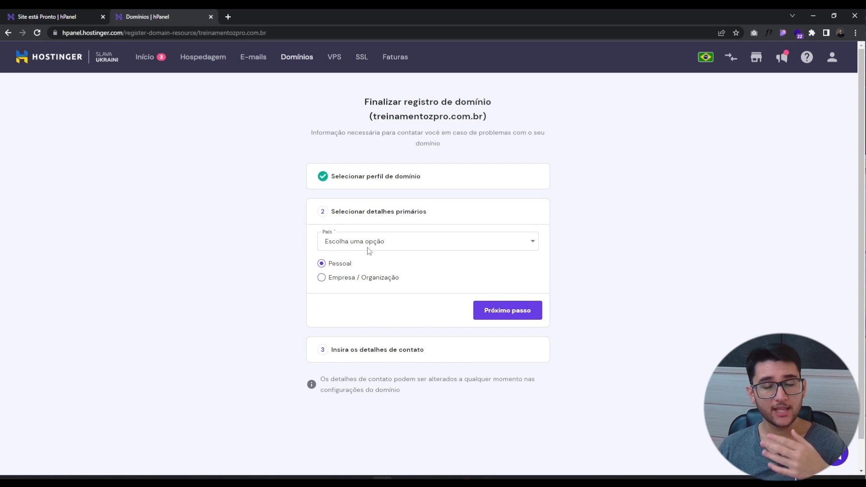
left_click(368, 250)
left_click(311, 225)
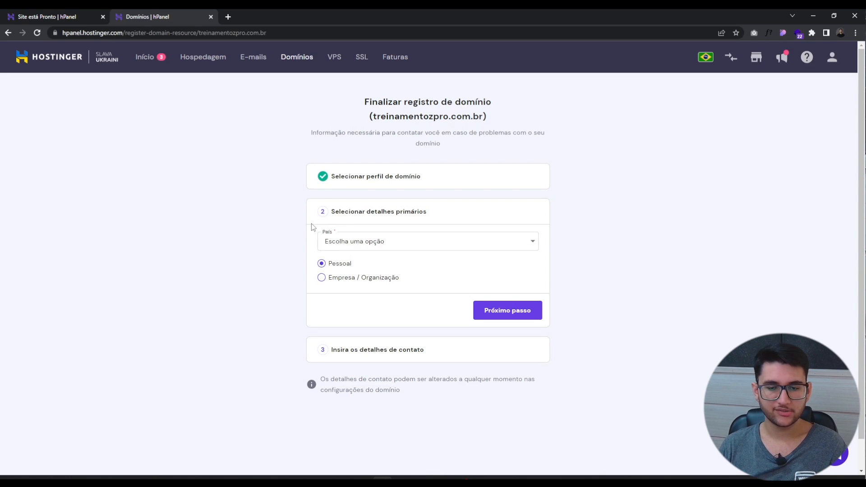
left_click(353, 242)
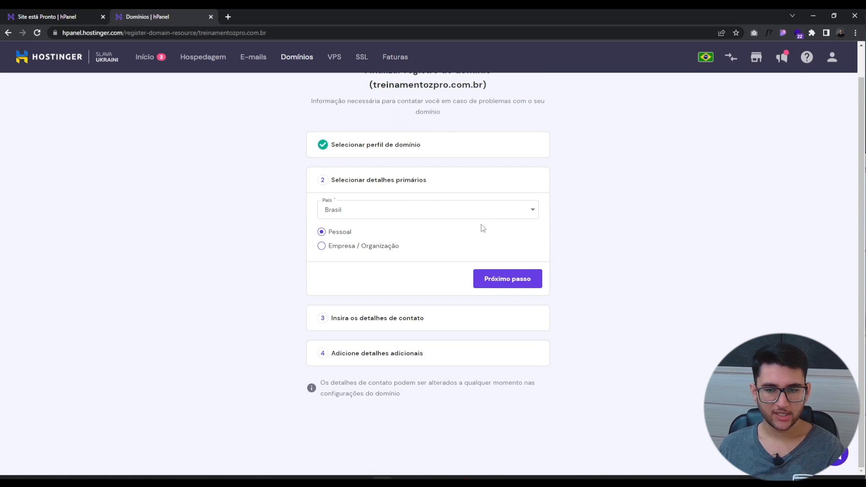
left_click(517, 278)
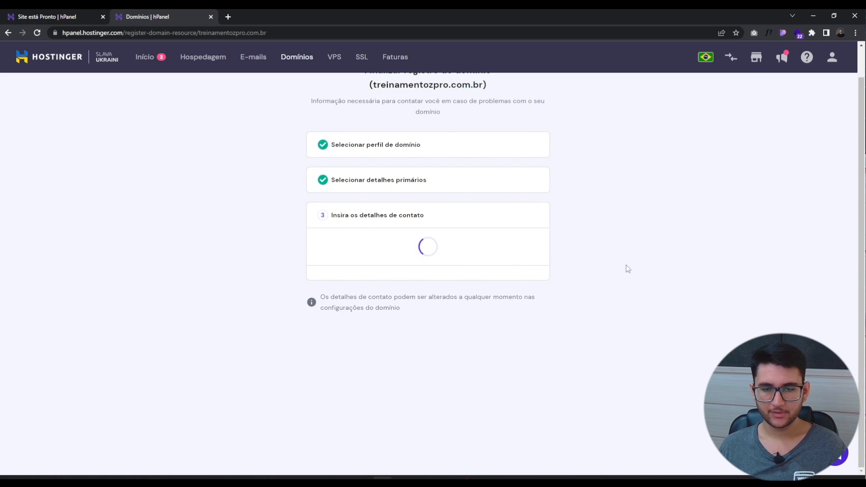
scroll(627, 274, "down", 2)
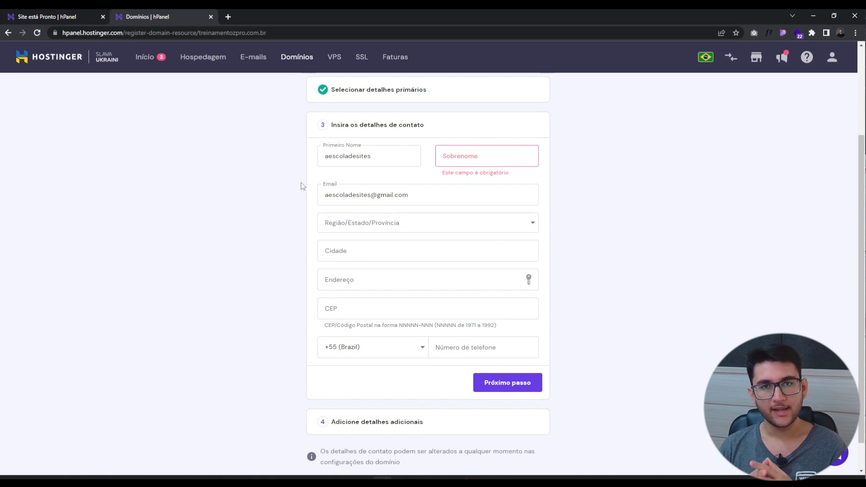
scroll(301, 248, "up", 3)
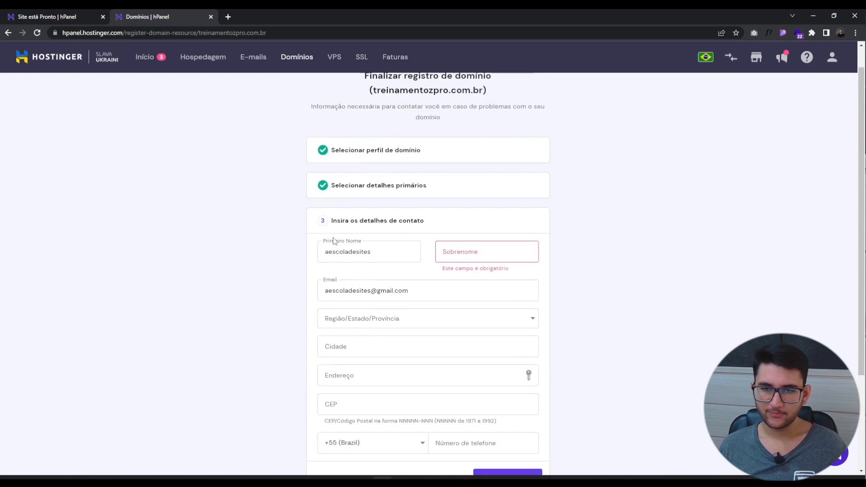
left_click(334, 185)
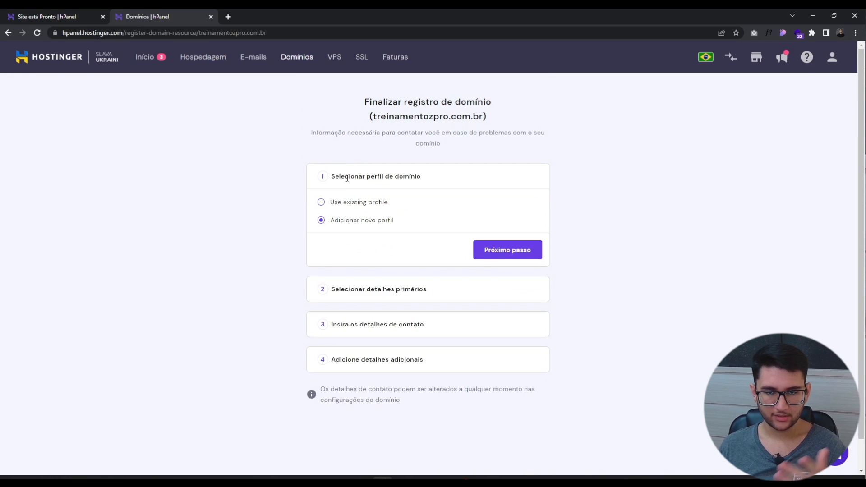
- Use the existing domain profile to finalize the registration of treinamentozpro.com.br, and continue to the site
left_click(321, 203)
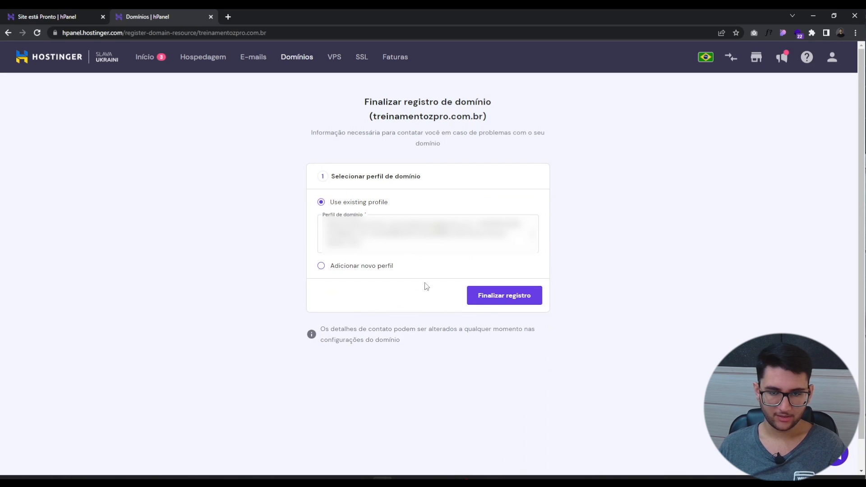
left_click(518, 299)
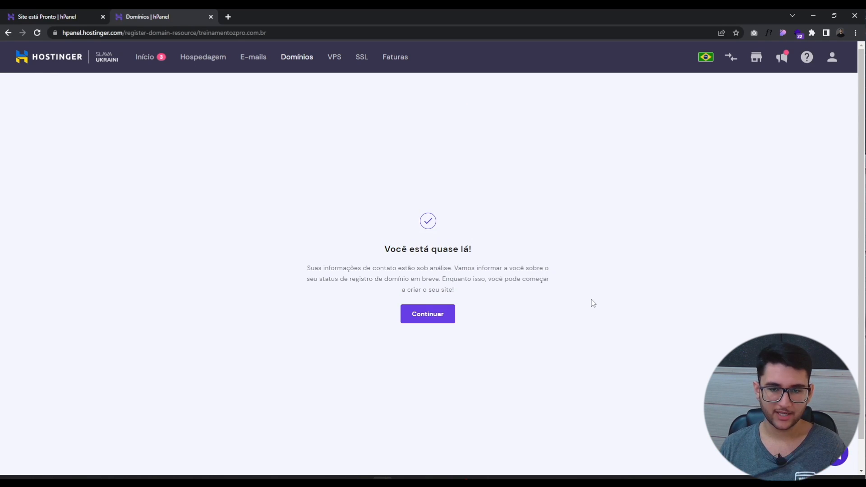
left_click(428, 319)
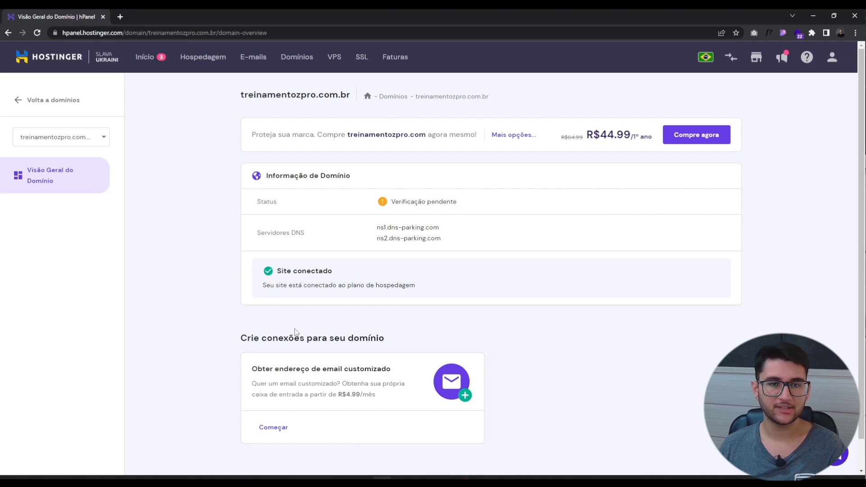
- Open the management page of the treinamentozpro.com.br Premium Shared Hosting plan and read its domain activation notice
left_click(143, 61)
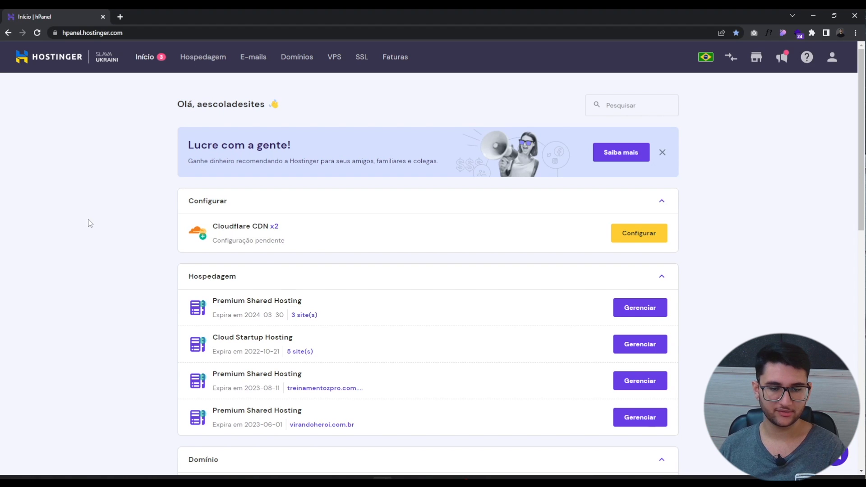
scroll(49, 298, "down", 1)
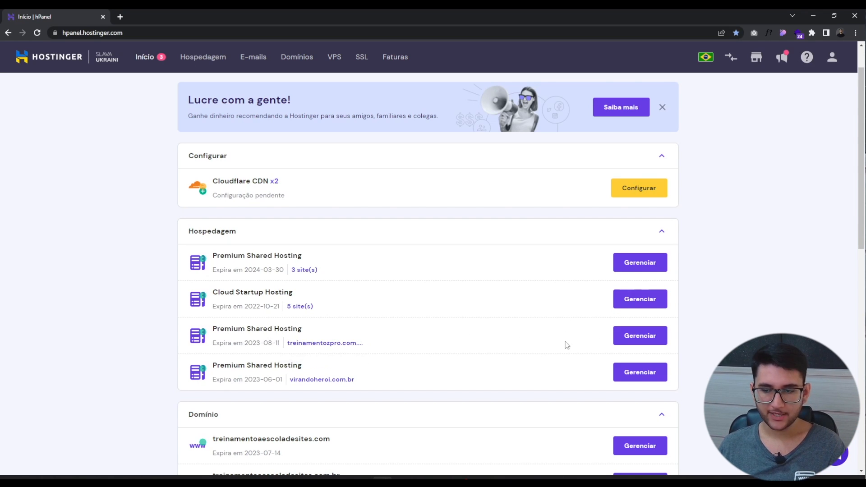
left_click(681, 341)
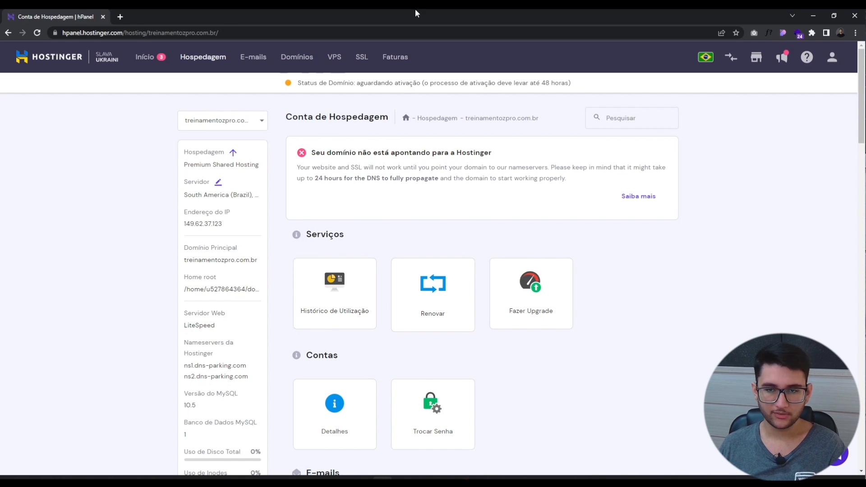
left_click_drag(296, 85, 571, 84)
left_click(493, 82)
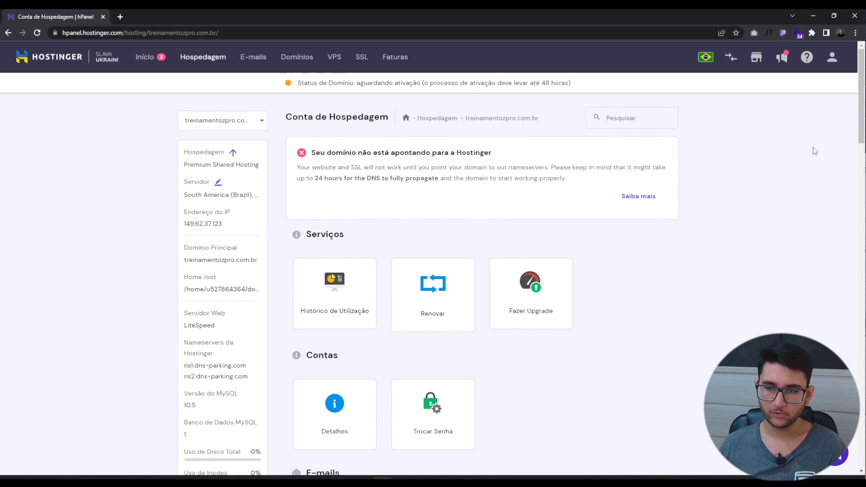
- Open the hosting account's site migration requests and start adding a new WordPress migration request
scroll(761, 154, "down", 13)
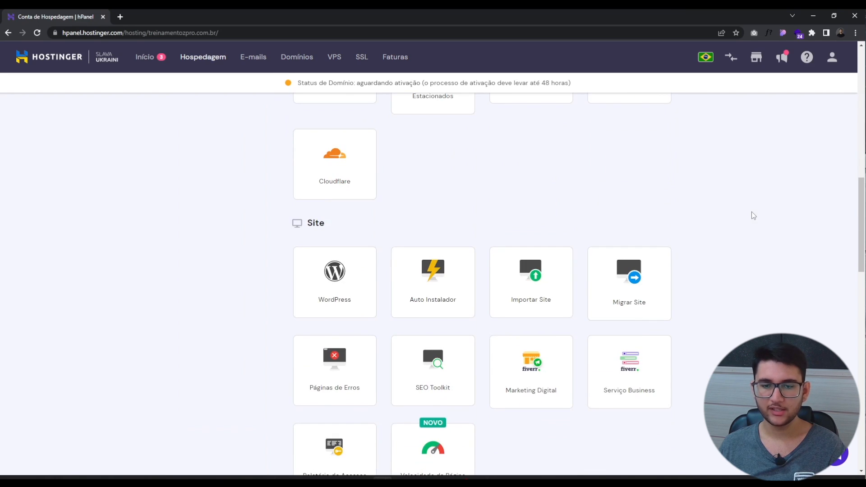
scroll(746, 220, "down", 3)
scroll(699, 218, "up", 1)
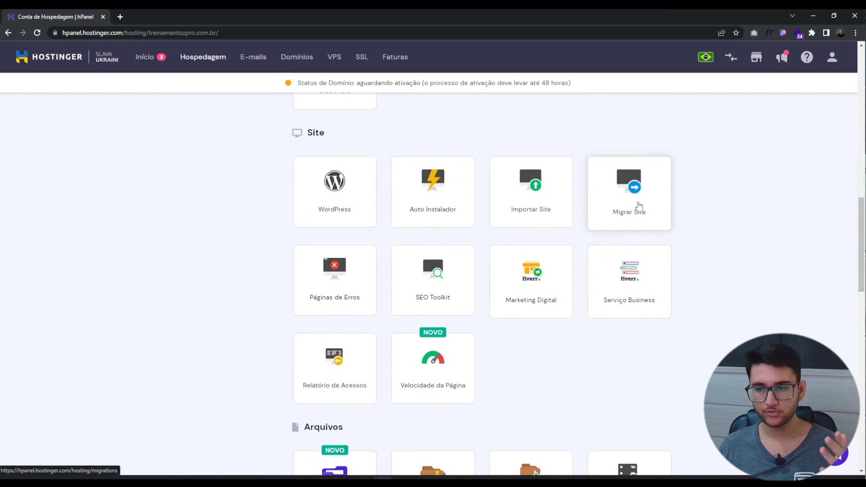
left_click(638, 206)
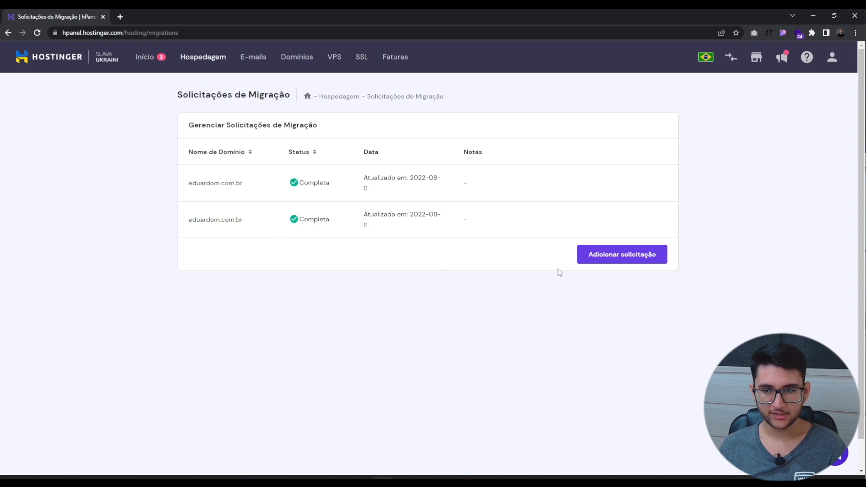
left_click(634, 256)
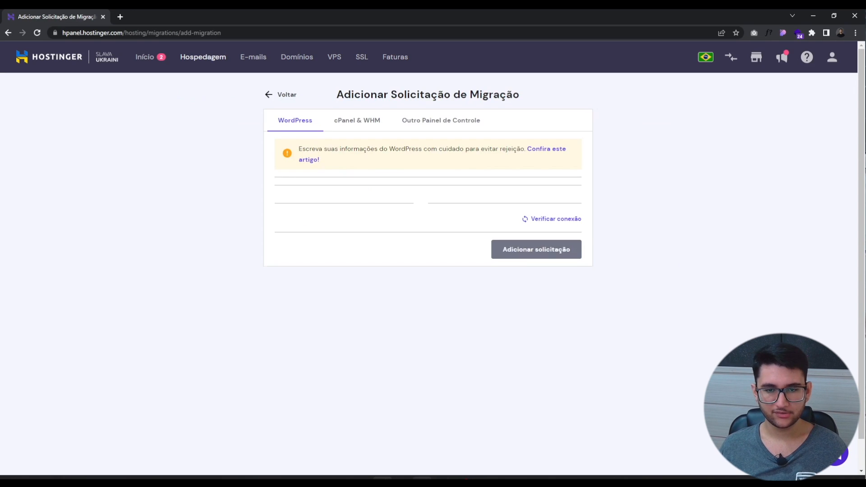
left_click(423, 479)
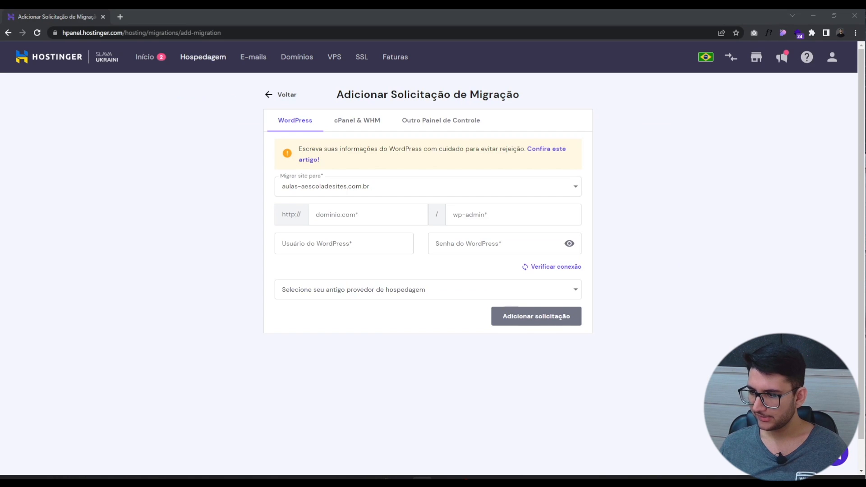
- Enter exemplo.eduardom.com.br with the wp-admin path as the source site, and fill in the WordPress username and password
left_click(367, 214)
type("exemplo.eduardom.com.br")
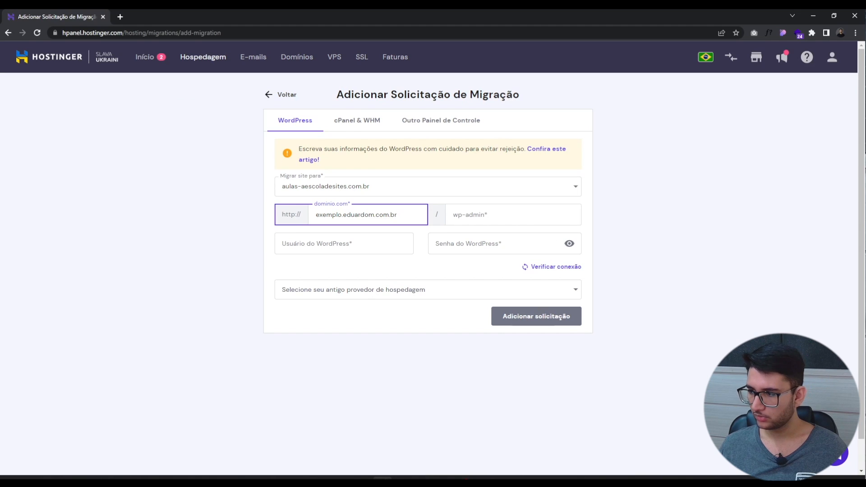
key("alt+Tab")
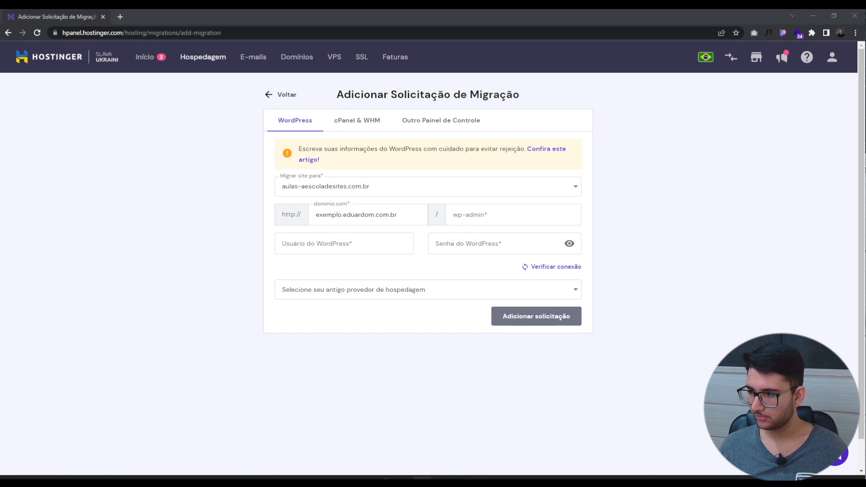
left_click(571, 214)
type("wp-admin")
left_click(329, 242)
type("Eduardom")
key("Tab")
type("••••••")
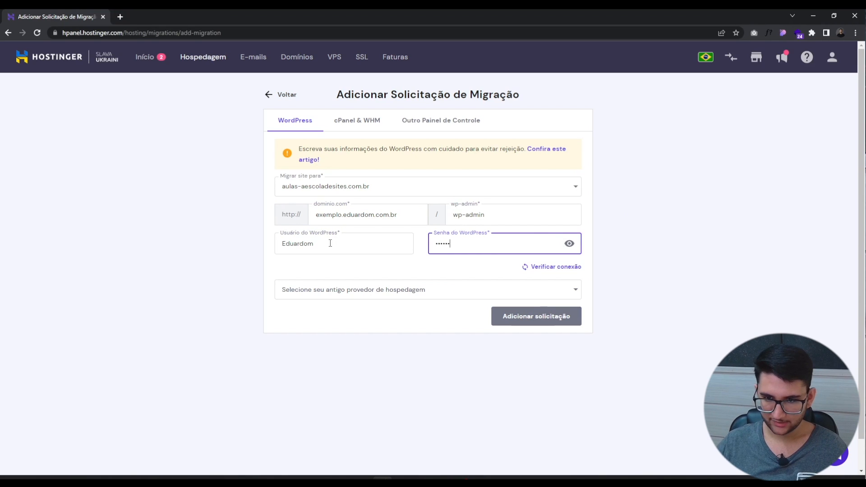
- Choose HostGator as the previous hosting provider and treinamentozpro.com.br as the site's migration destination
left_click(331, 290)
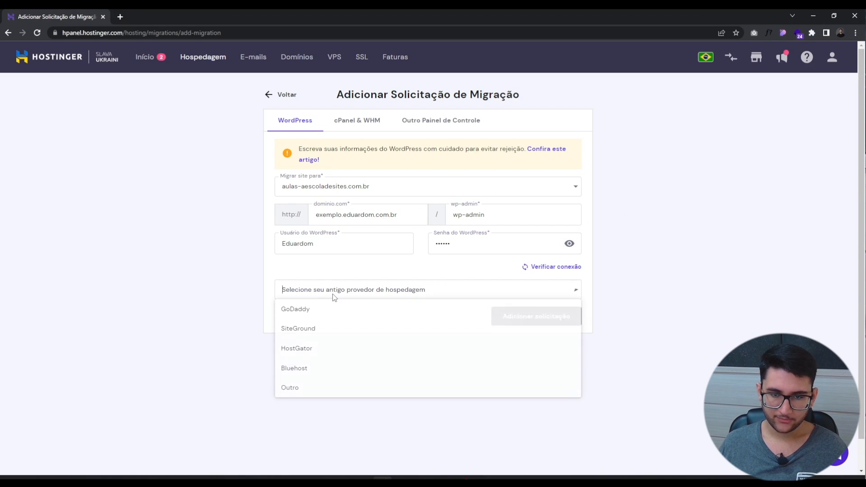
left_click(313, 351)
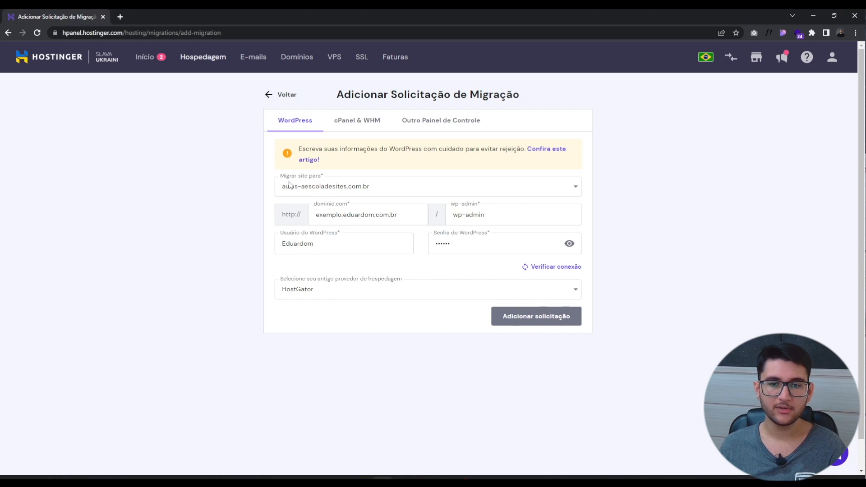
left_click(297, 193)
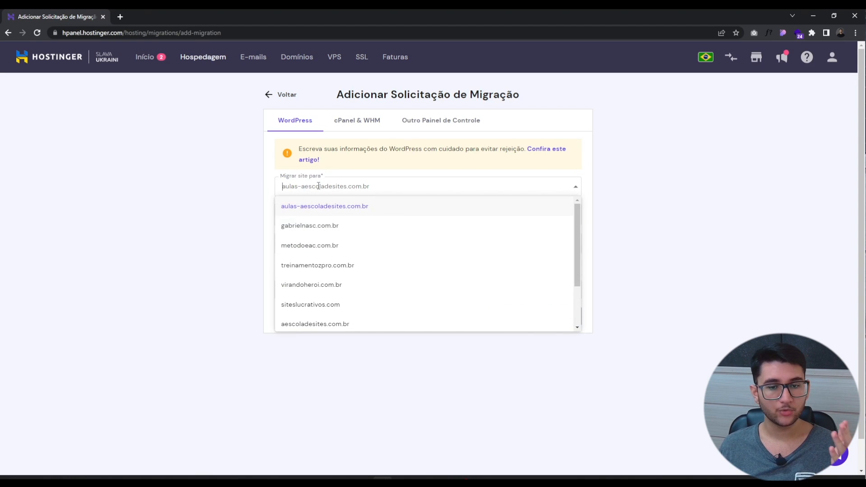
left_click(337, 269)
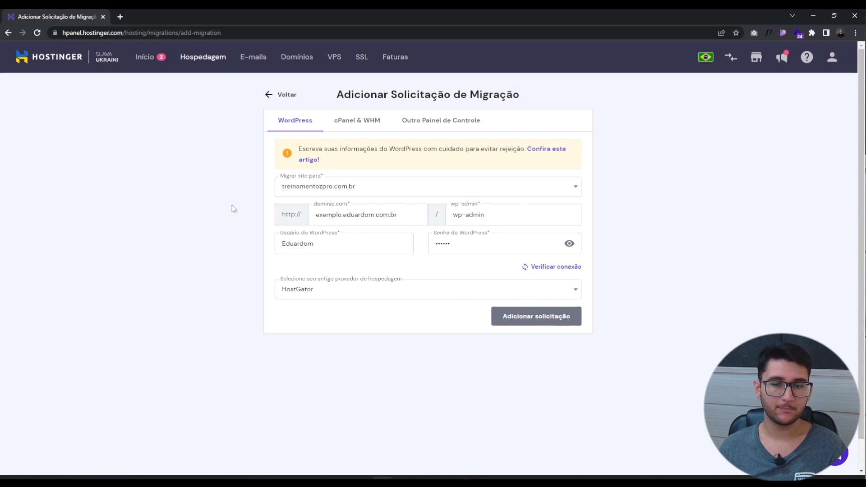
left_click(337, 182)
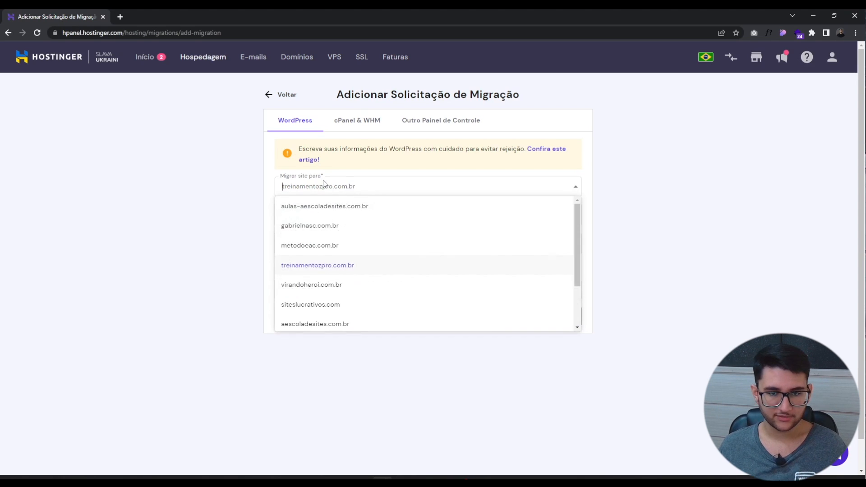
left_click(324, 266)
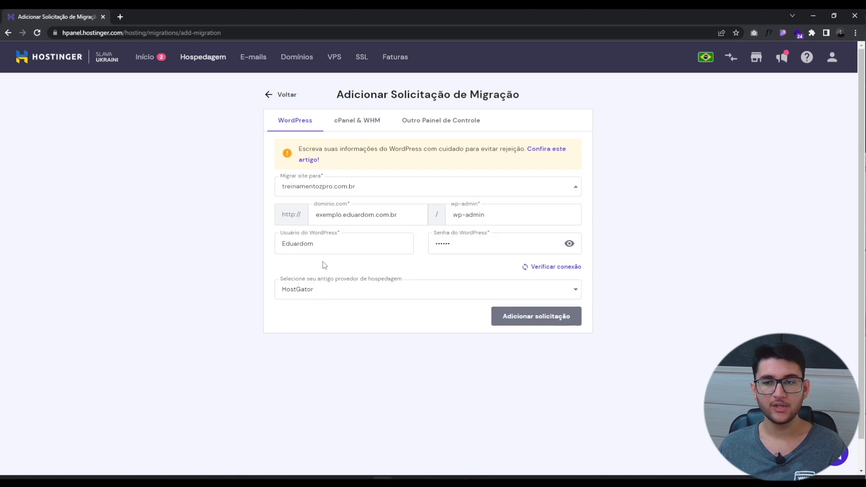
- Verify the connection to the WordPress site and submit the migration request
left_click(538, 269)
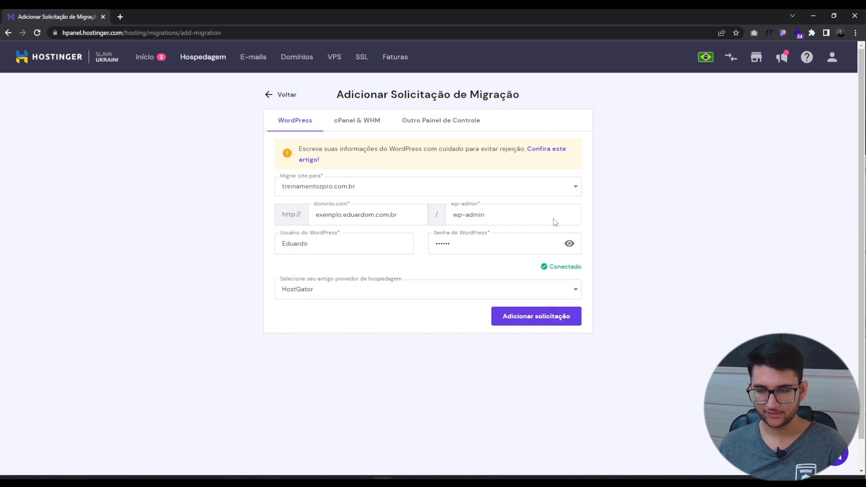
left_click_drag(566, 271, 563, 270)
double_click(568, 270)
left_click(647, 274)
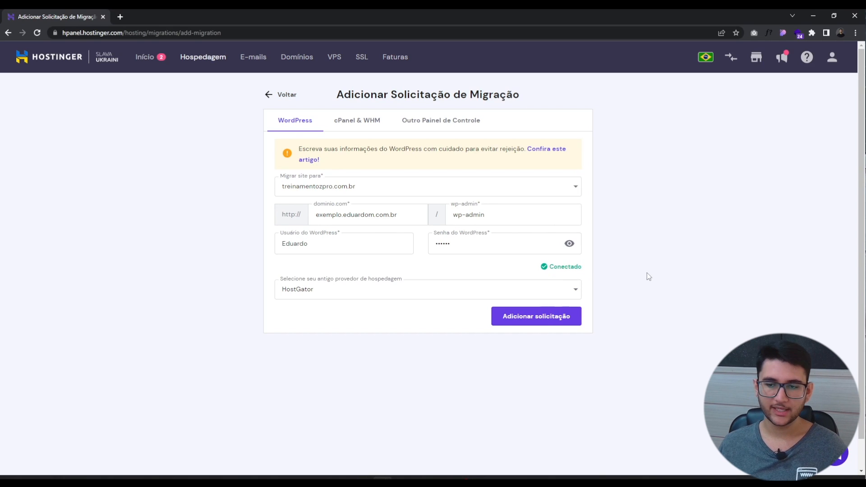
left_click(541, 320)
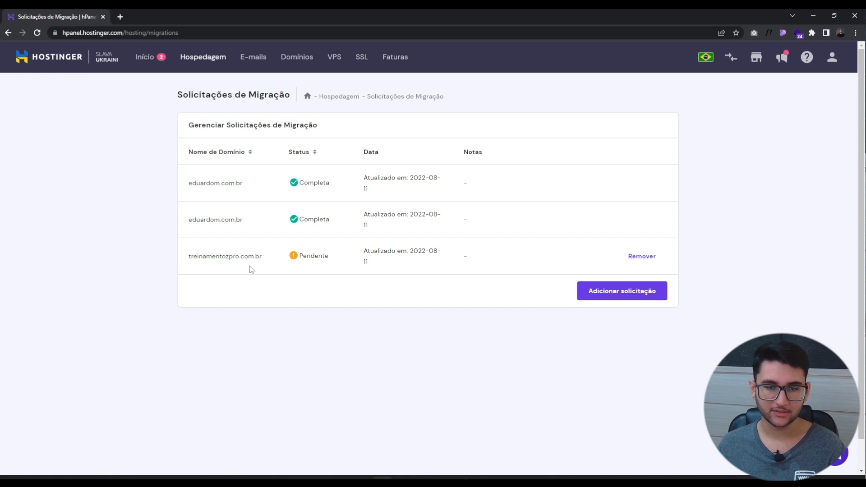
- Refresh the migration requests and check the status of treinamentozpro.com.br against the other requests
key("F5")
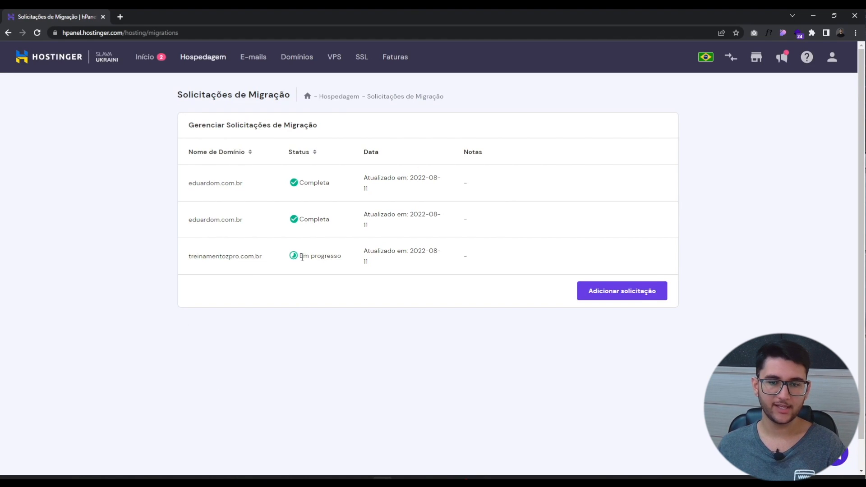
left_click_drag(298, 256, 343, 266)
left_click(338, 288)
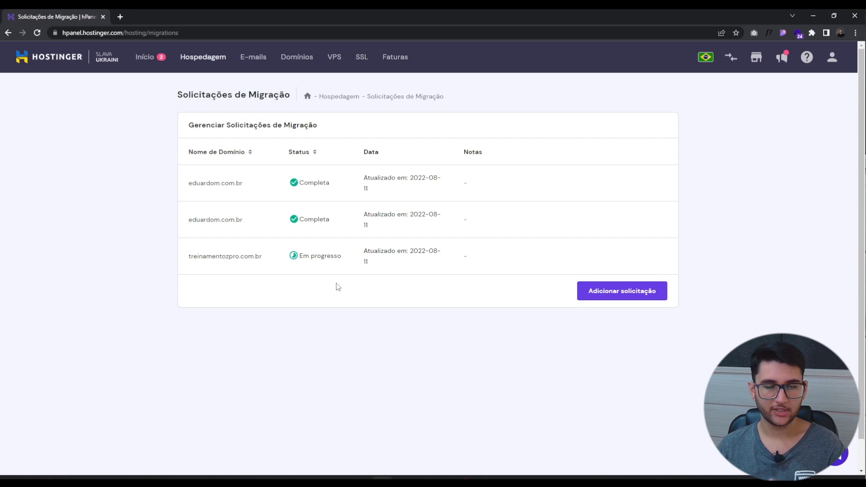
double_click(312, 220)
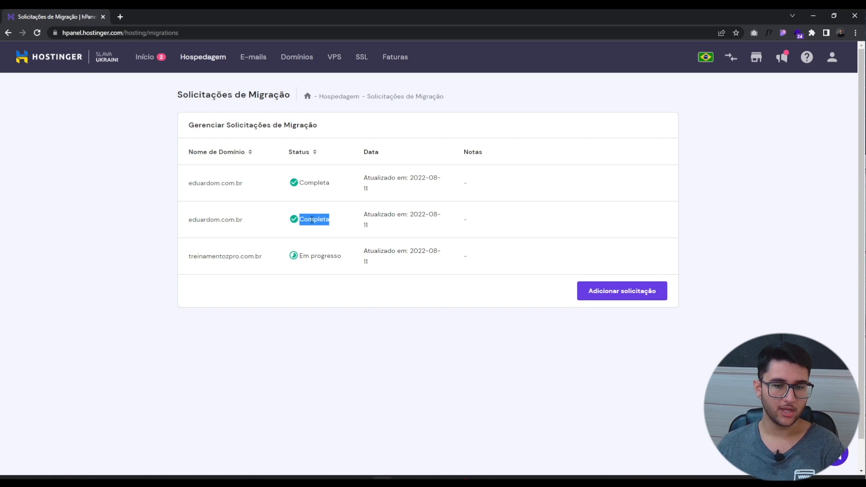
left_click(312, 220)
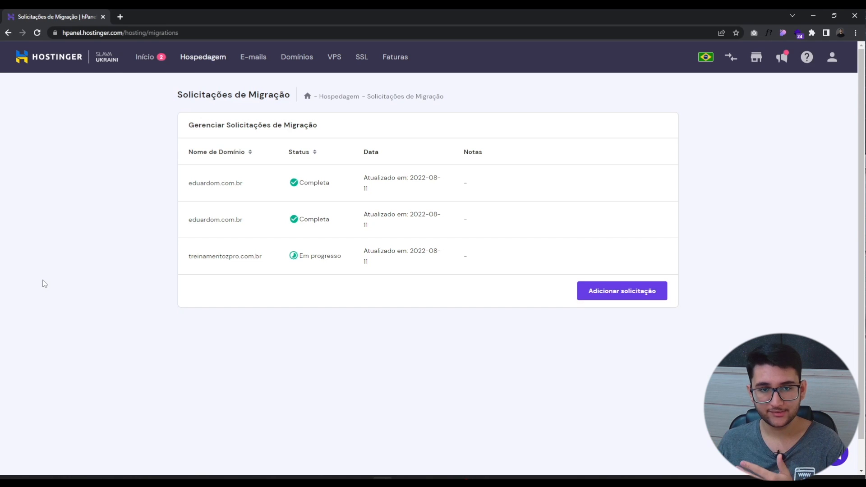
- Open the management page of the treinamentozpro.com.br hosting plan and go to its page for adding a site
left_click(192, 65)
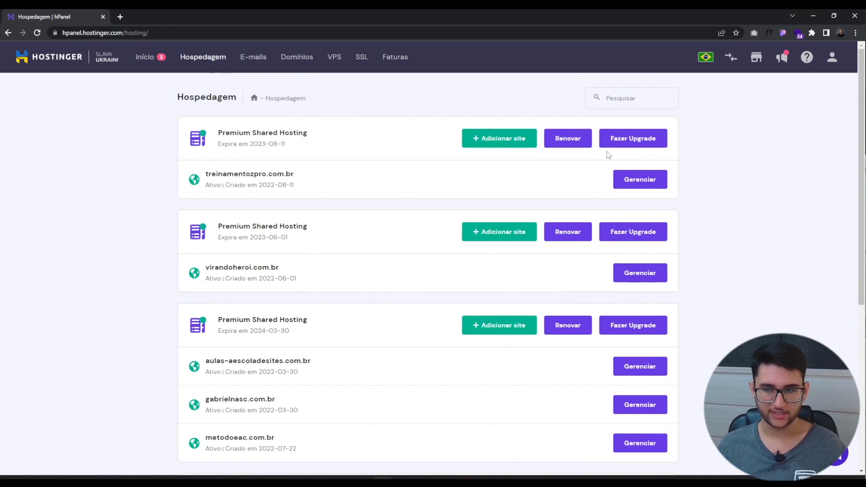
left_click(652, 181)
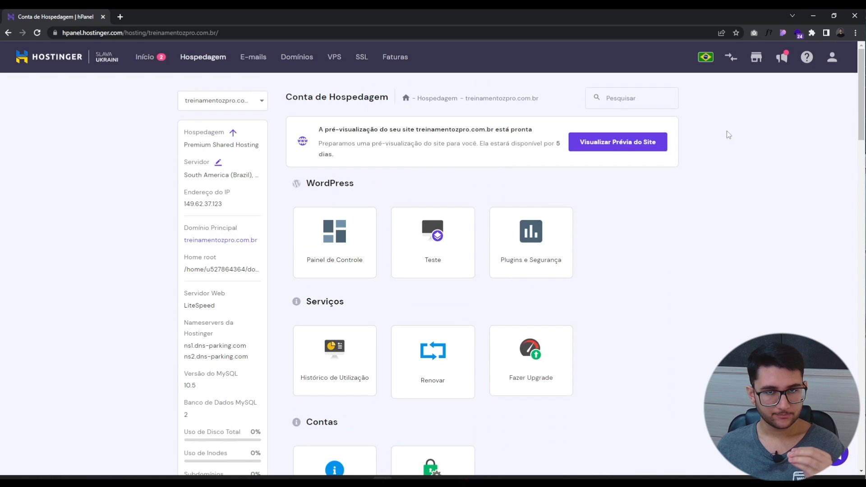
scroll(732, 137, "down", 11)
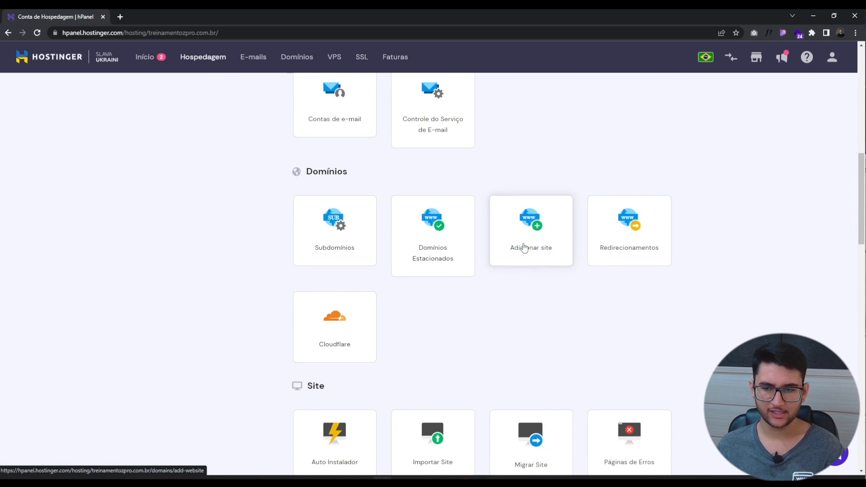
left_click(492, 261)
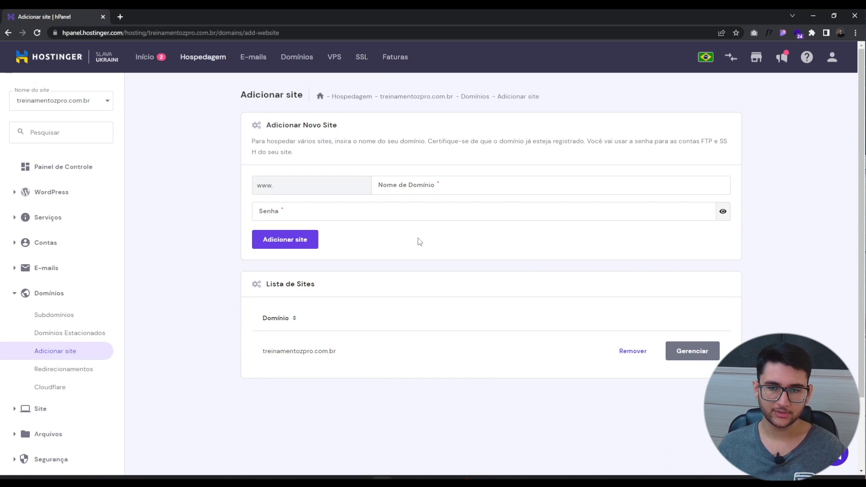
- Enter eduardom.com.br as the new site's domain, fill in its password, and try to add the site
left_click(456, 187)
type("eduardom.com.br")
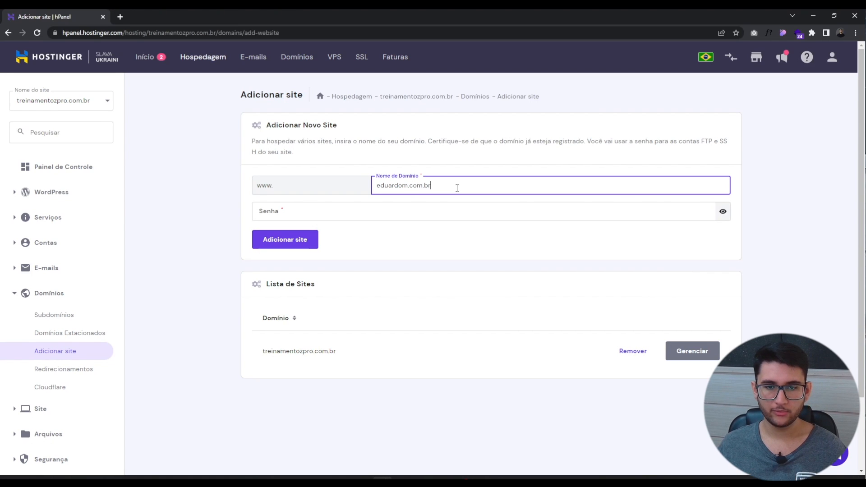
left_click(400, 211)
type("•••••")
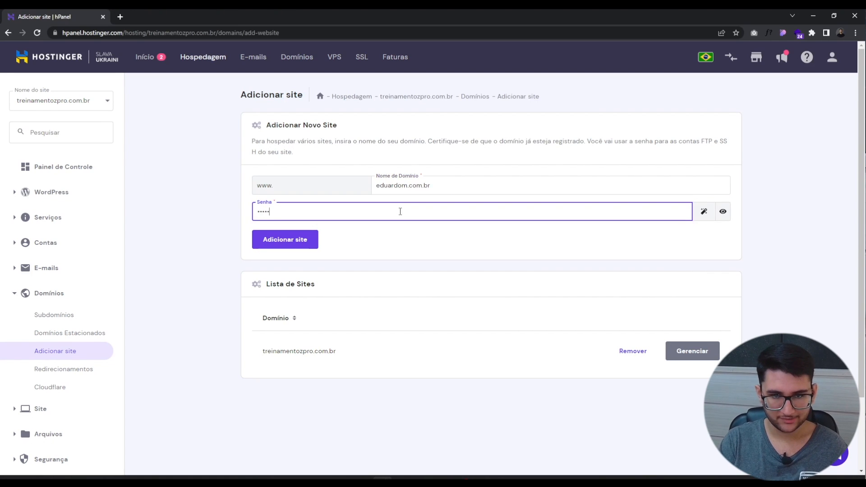
type("••••••")
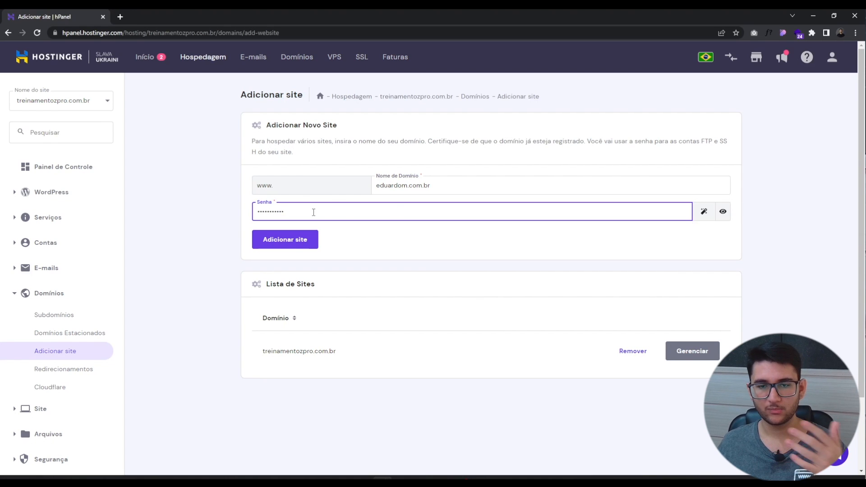
left_click(206, 307)
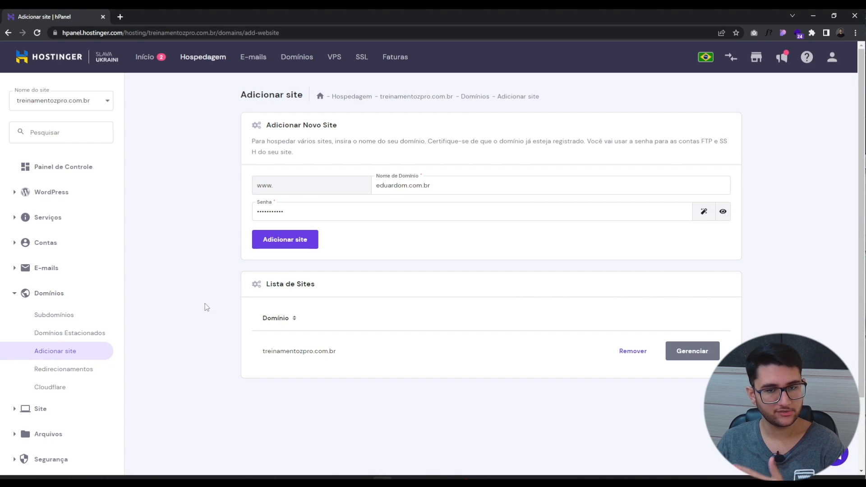
left_click(287, 239)
- Correct the new site's password to meet the required format and add eduardom.com.br to the hosting plan
left_click(270, 217)
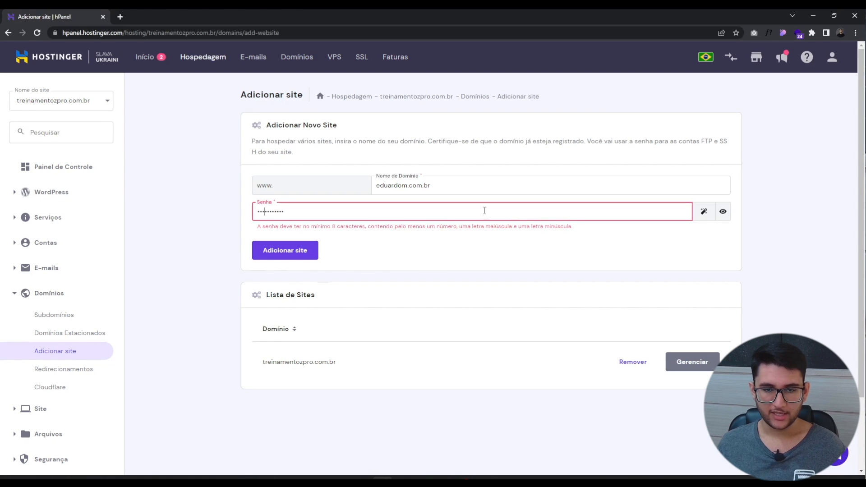
type("•")
left_click(280, 247)
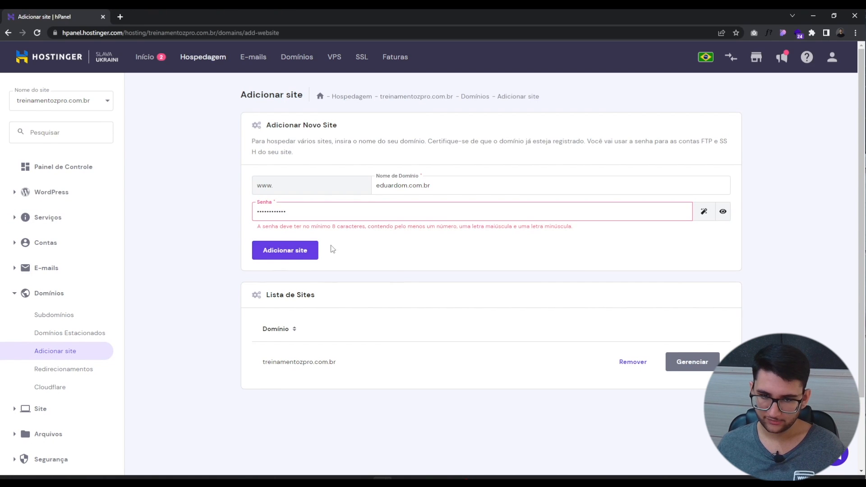
left_click(277, 211)
type("•••")
left_click(307, 239)
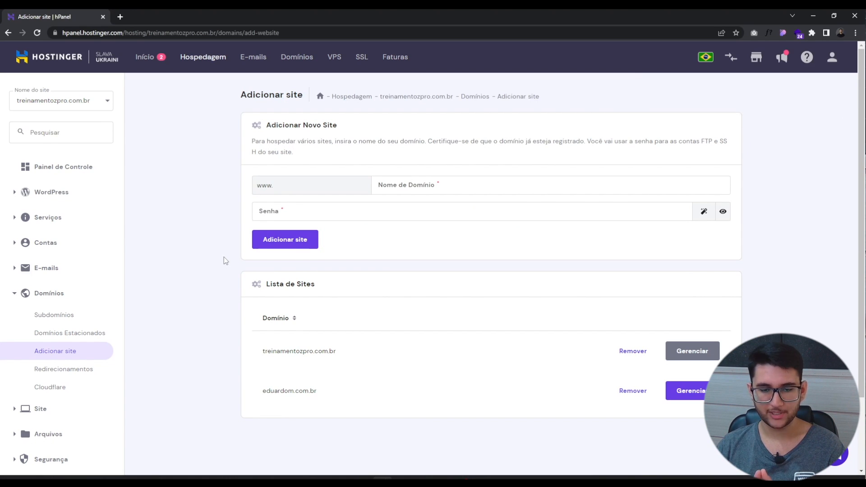
- View the live eduardom.com.br site, close it, and open the Registro.br website in a new tab
left_click(167, 10)
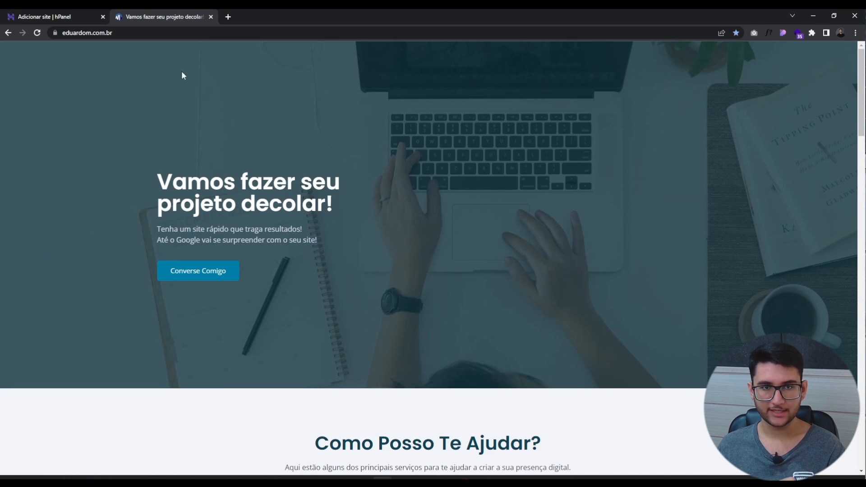
key("ctrl+w")
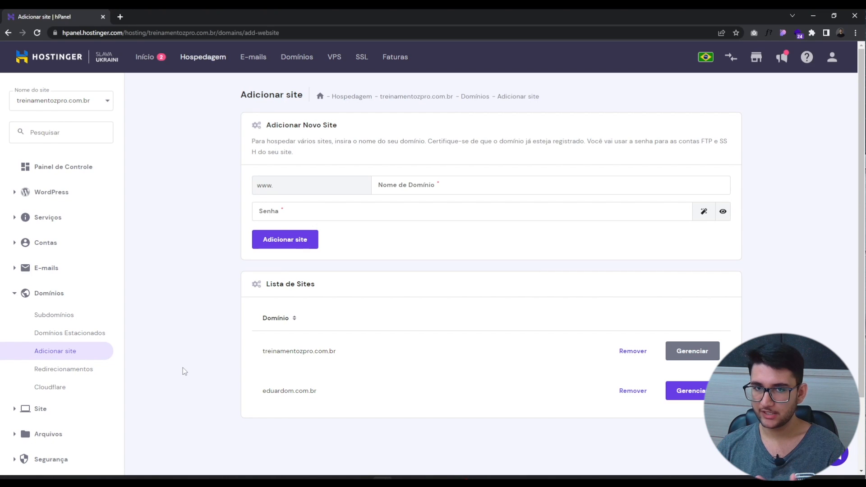
left_click(120, 14)
type("regi")
key("Return")
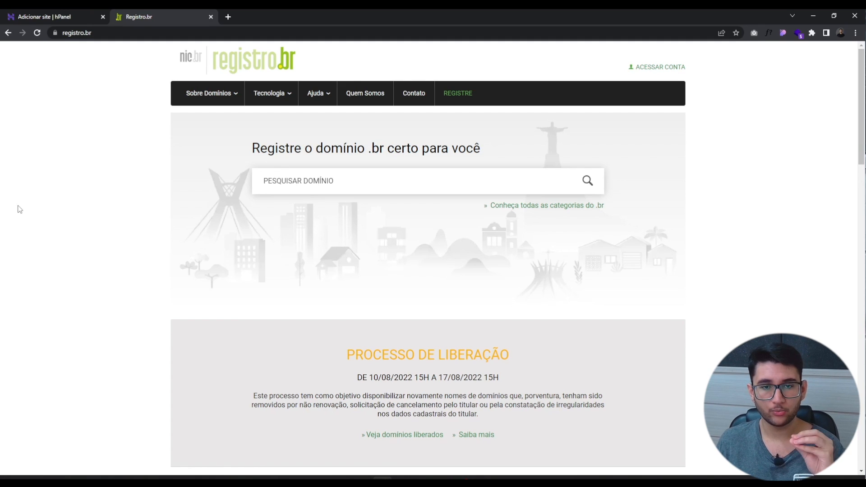
- Log in to the Registro.br account using the saved user code and password
left_click(667, 67)
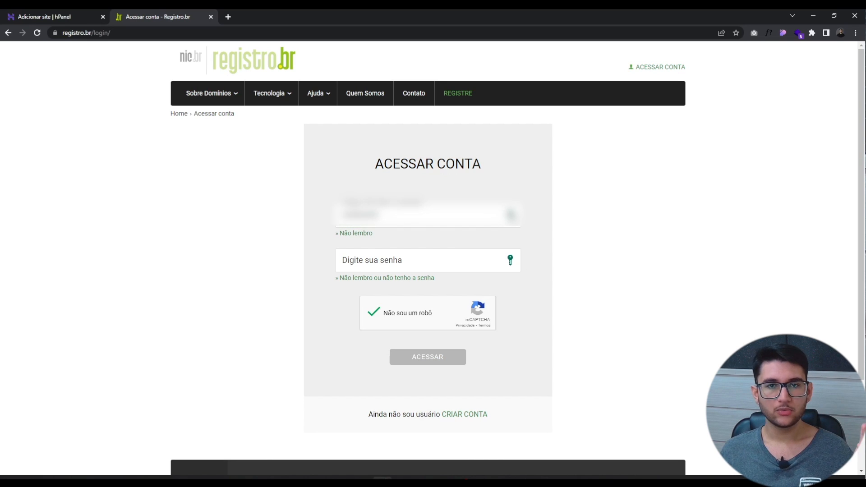
left_click(512, 216)
left_click(605, 226)
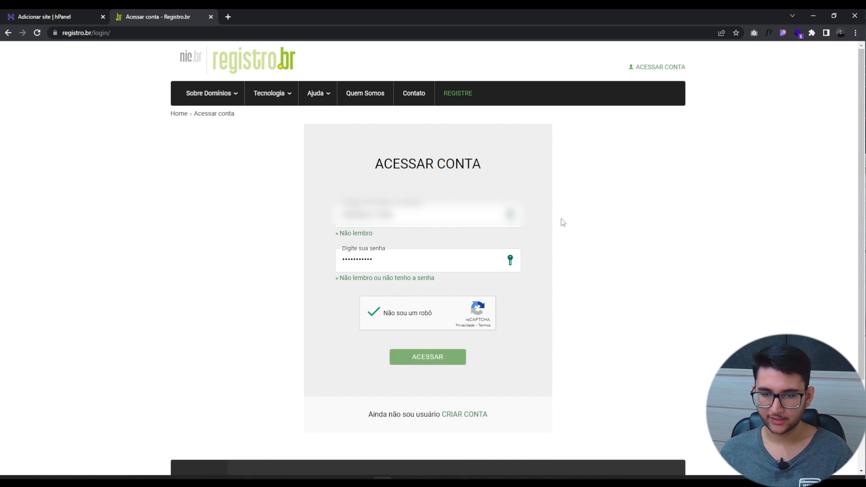
left_click(455, 356)
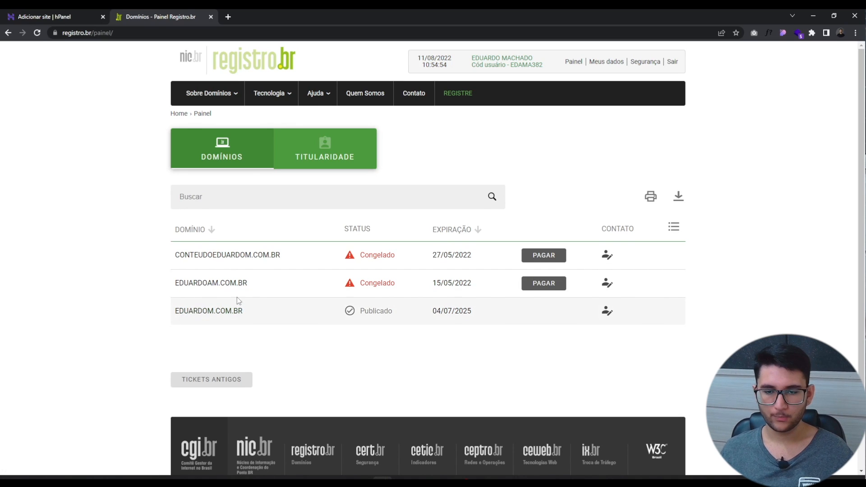
- Open the eduardom.com.br domain and bring up its DNS servers for editing
left_click(207, 314)
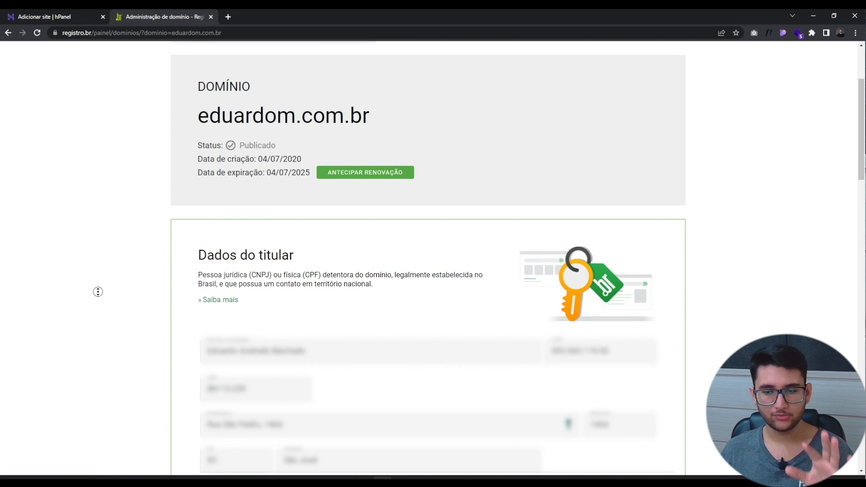
scroll(97, 292, "down", 3)
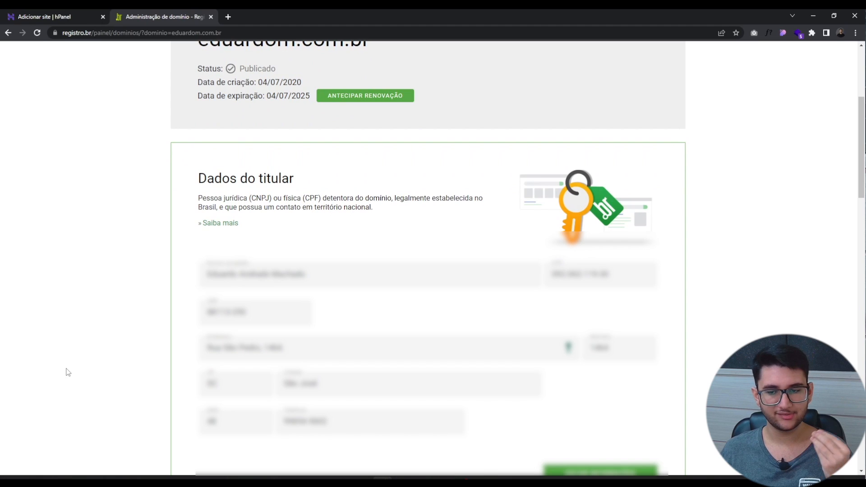
middle_click(90, 229)
scroll(97, 251, "down", 1)
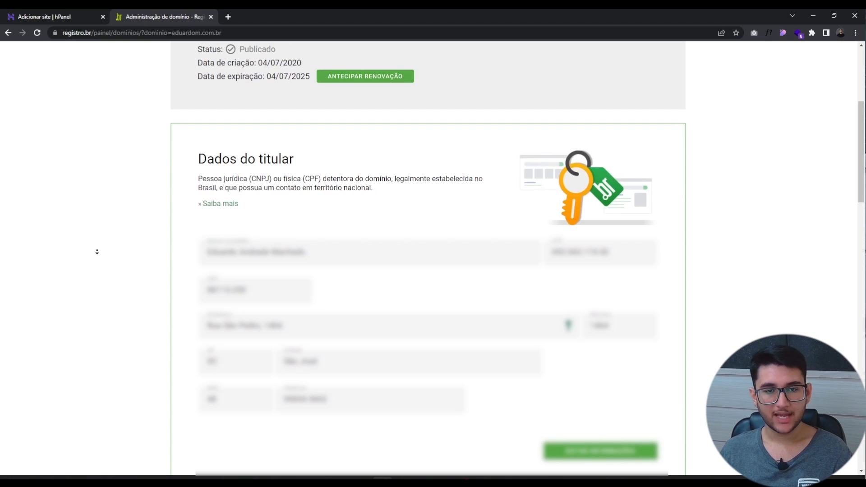
scroll(97, 252, "down", 15)
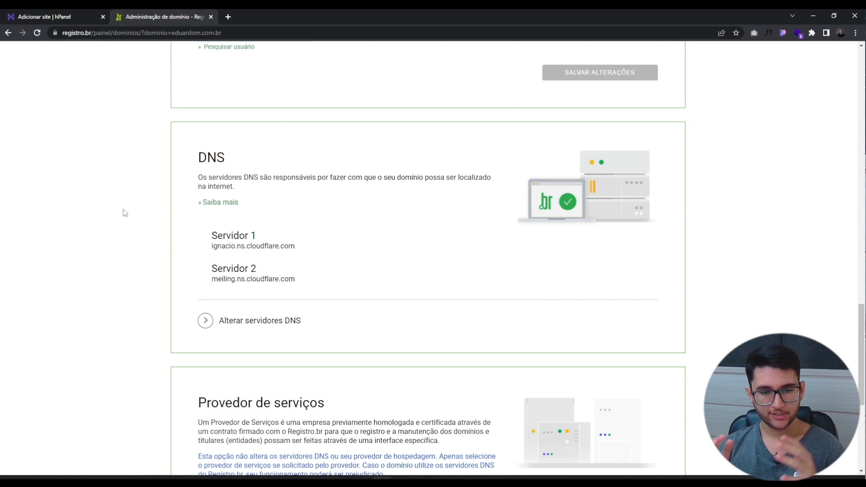
left_click(228, 322)
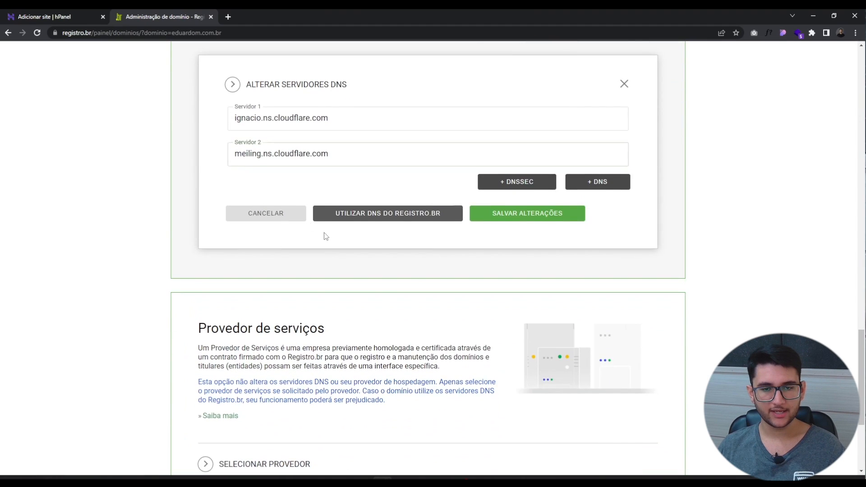
scroll(322, 264, "up", 1)
left_click(258, 242)
left_click(255, 213)
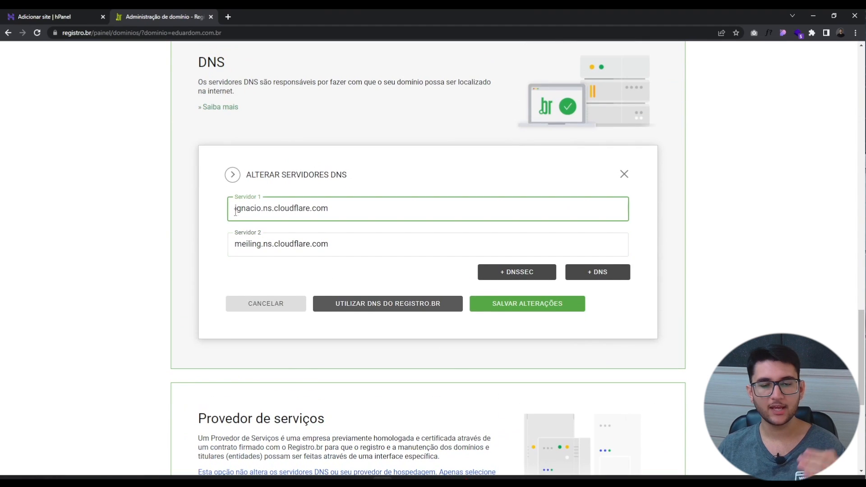
left_click(221, 222)
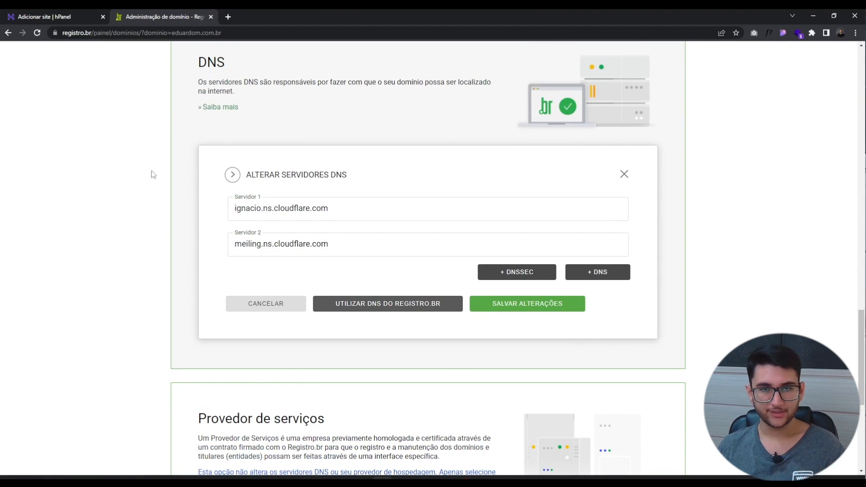
- Switch to Hostinger and open the hosting control panel of treinamentozpro.com.br
left_click(53, 11)
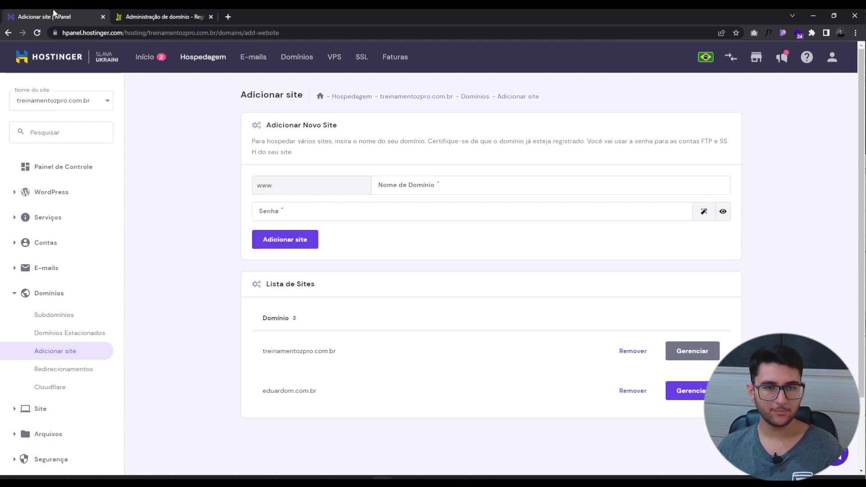
left_click(76, 169)
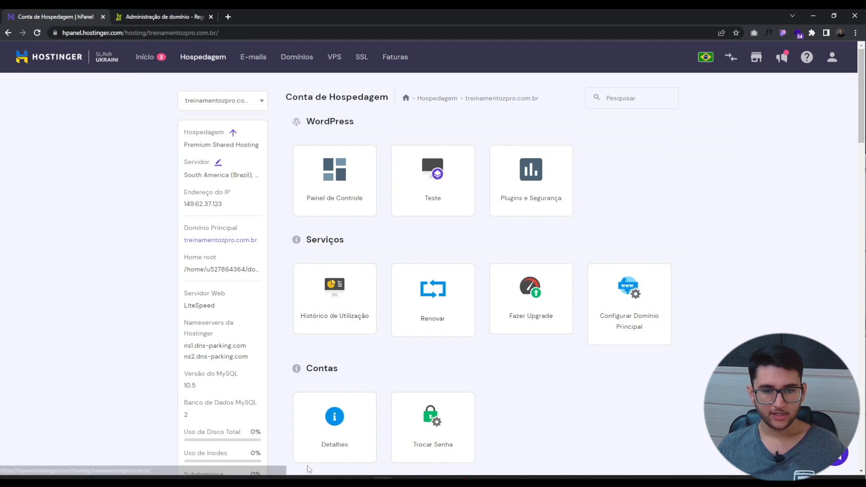
scroll(161, 374, "down", 1)
scroll(202, 329, "up", 1)
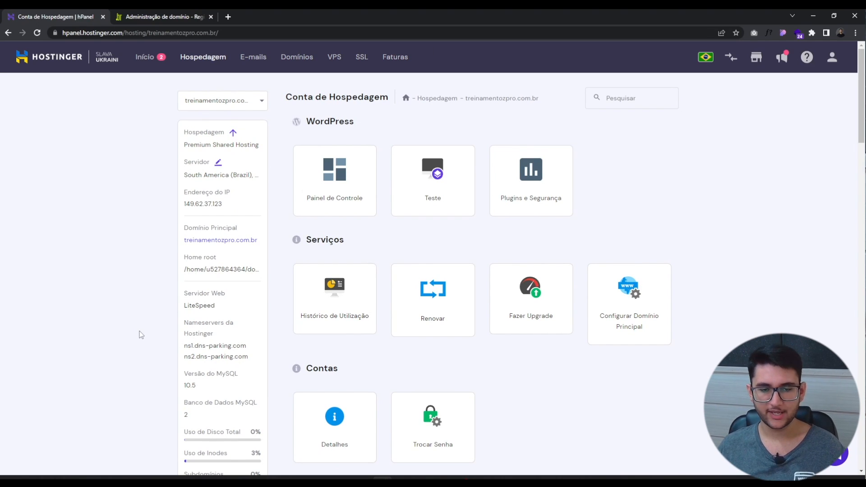
- Copy Hostinger's nameserver ns1.dns-parking.com into Servidor 1 of eduardom.com.br at Registro.br
triple_click(195, 346)
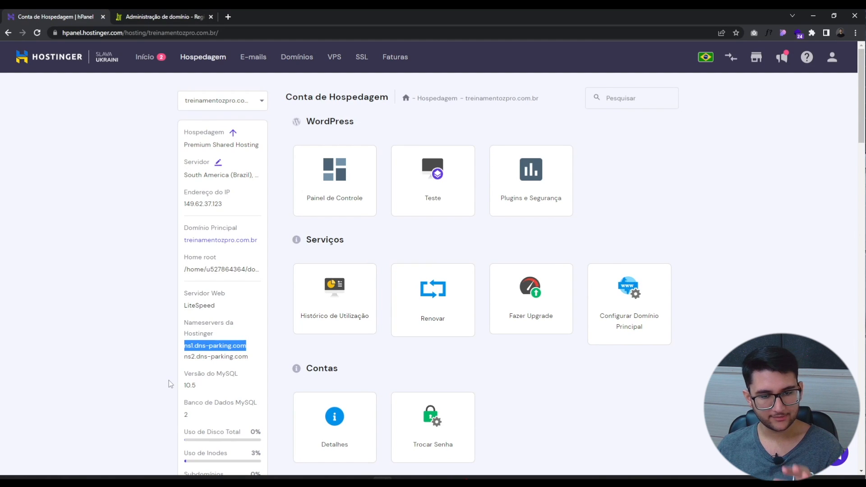
right_click(227, 346)
left_click(244, 349)
left_click(176, 16)
left_click(325, 214)
left_click(271, 196)
triple_click(355, 202)
key("ctrl+v")
left_click(383, 74)
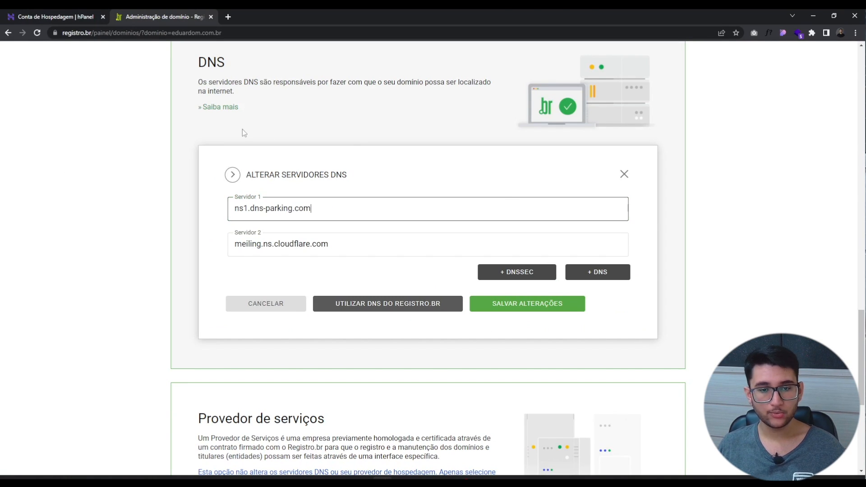
- Copy Hostinger's nameserver ns2.dns-parking.com into Servidor 2 of eduardom.com.br at Registro.br
left_click(93, 14)
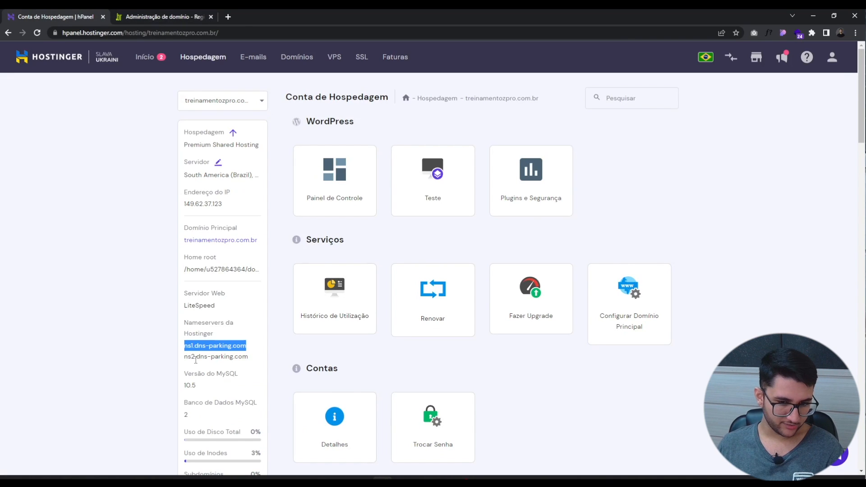
triple_click(235, 358)
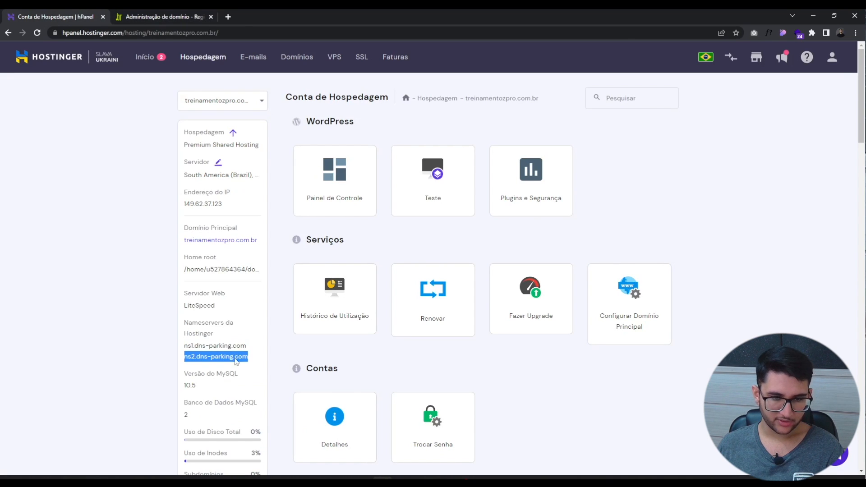
right_click(235, 359)
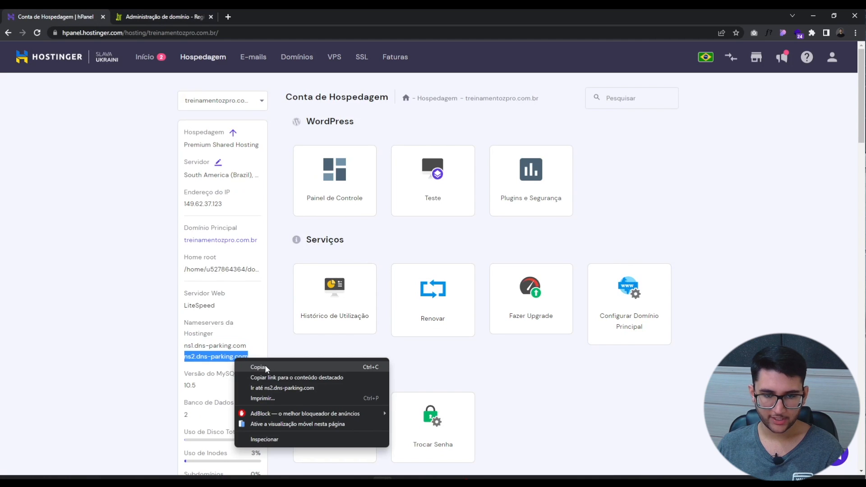
left_click(264, 365)
left_click(171, 16)
left_click(244, 248)
key("ctrl+a")
key("ctrl+v")
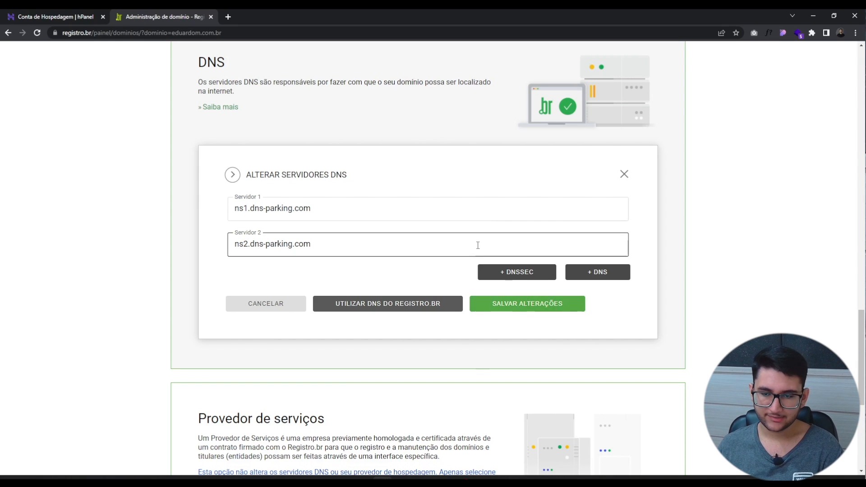
- Save the new DNS servers of eduardom.com.br and review the updated DNS section
left_click(540, 308)
scroll(412, 263, "down", 2)
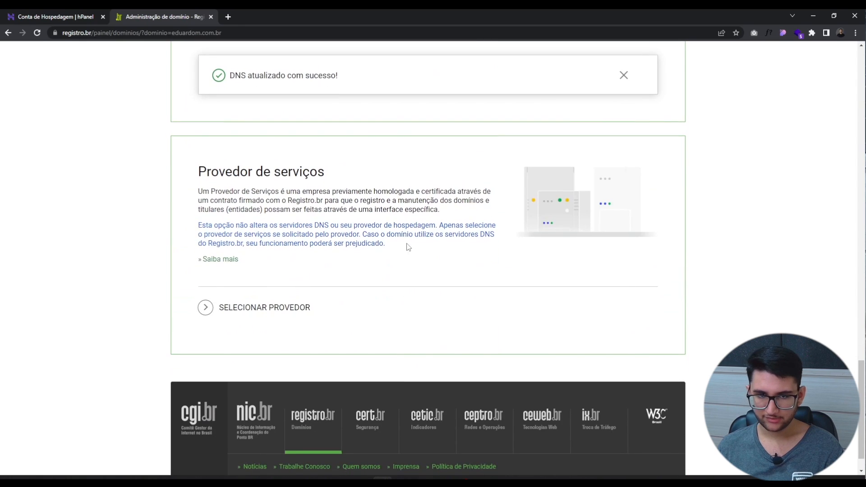
scroll(288, 294, "up", 3)
scroll(289, 294, "up", 1)
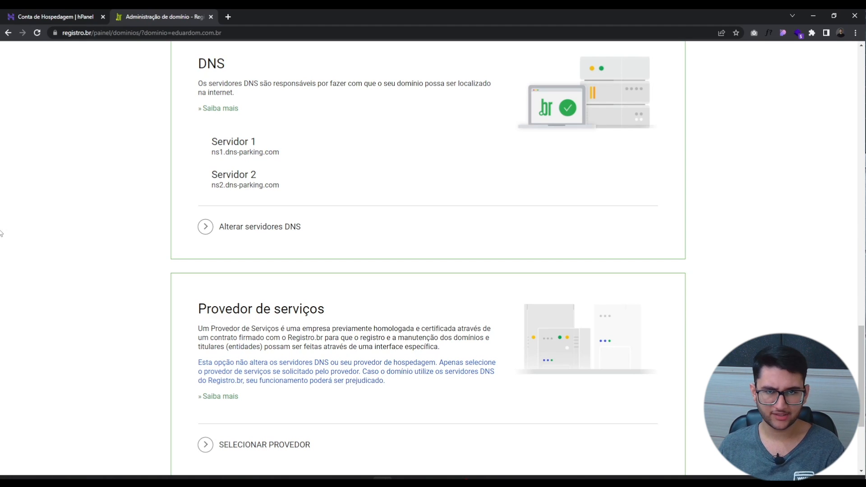
- Return to Hostinger, open the site migration requests, and check the status of the treinamentozpro.com.br request
left_click(14, 17)
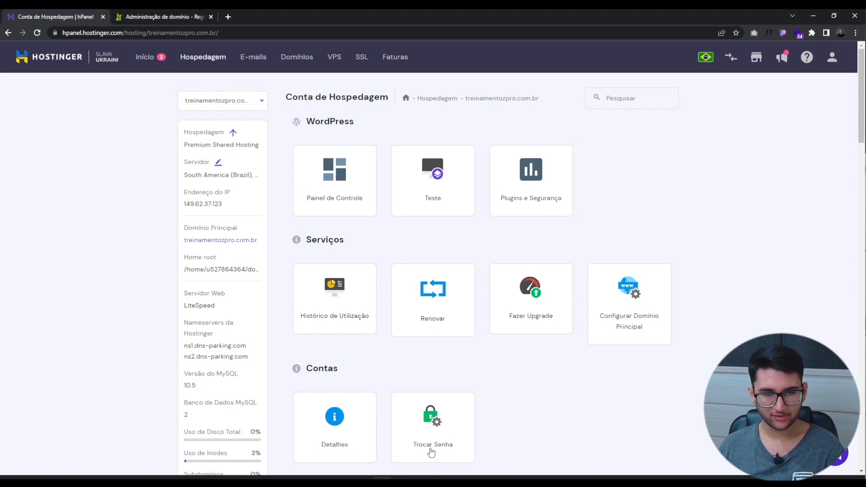
scroll(790, 268, "down", 15)
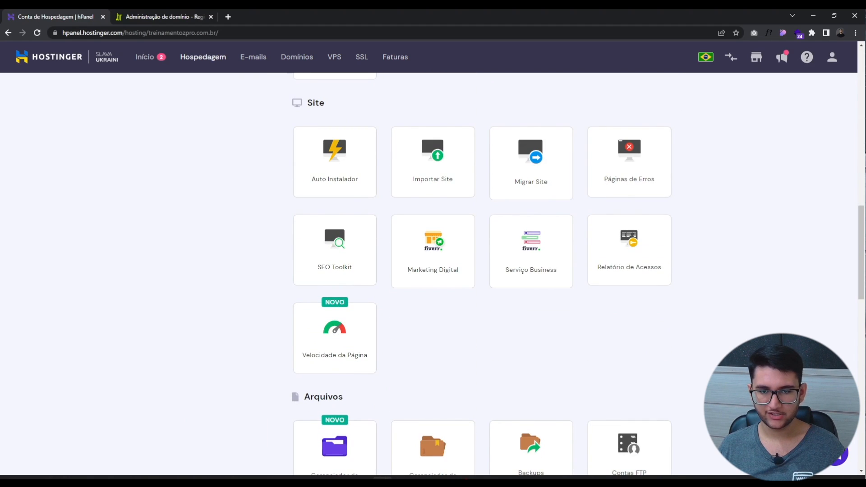
left_click(538, 178)
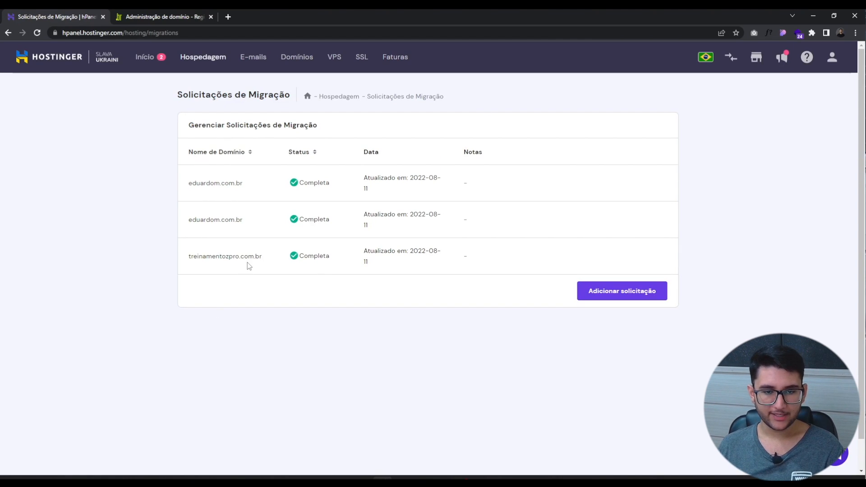
double_click(308, 256)
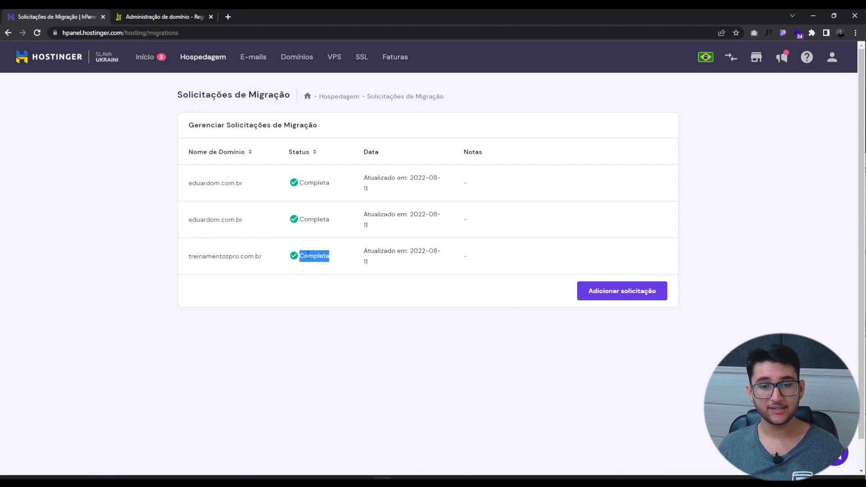
left_click(315, 279)
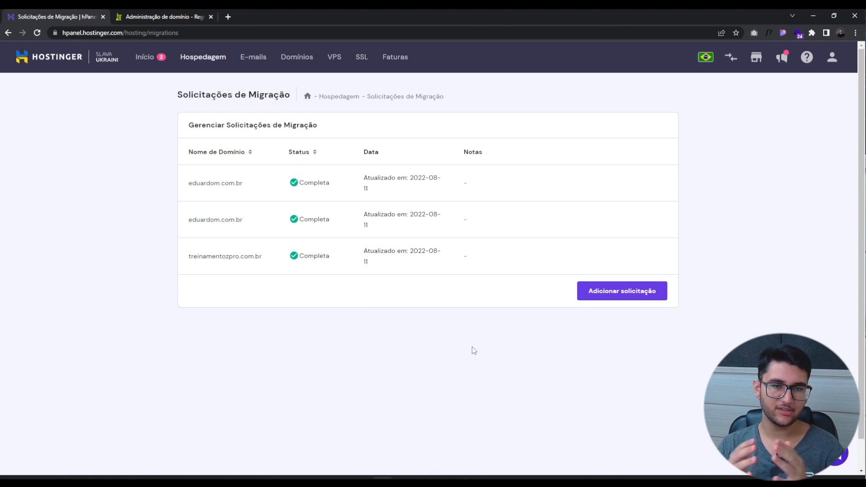
- Start a WordPress migration request to treinamentozpro.com.br from exemplo.eduardom.com.br/wp-admin, filling in the WordPress username and password
left_click(621, 295)
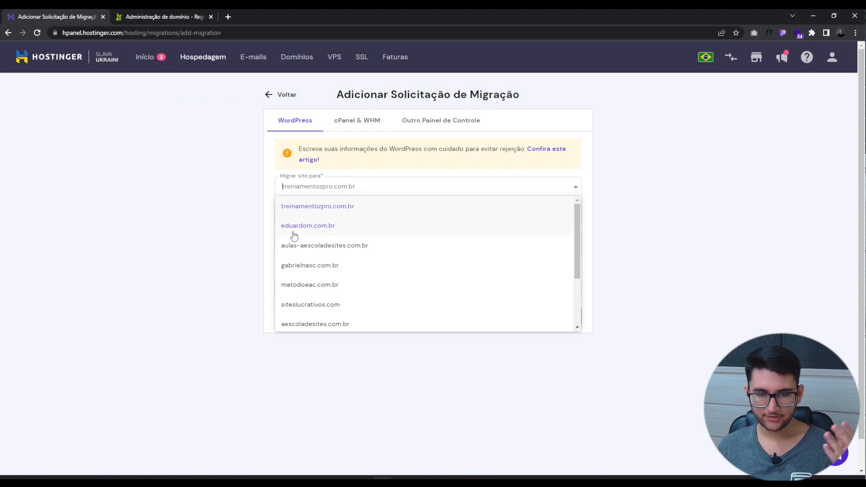
left_click(294, 229)
left_click(362, 220)
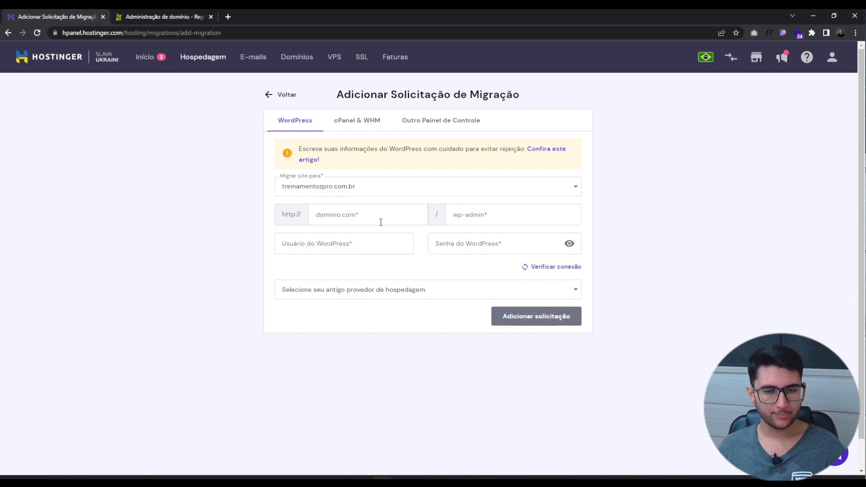
left_click(381, 222)
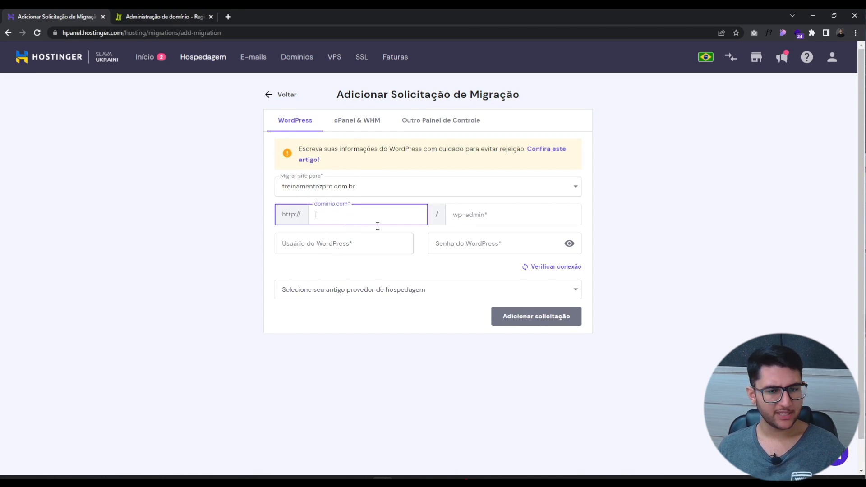
key("ctrl+v")
left_click(487, 219)
type("wp-admin")
key("Tab")
type("Eduardo")
key("Tab")
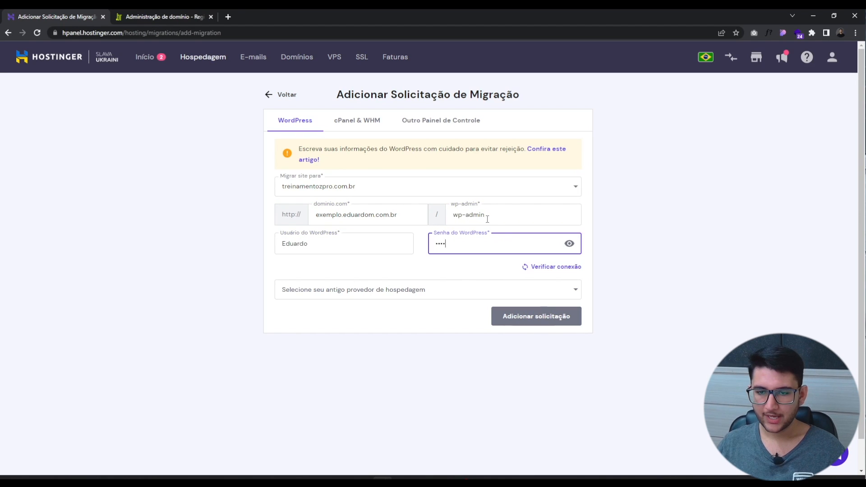
- Choose HostGator as the previous hosting provider, verify the connection, and return to the migration requests without submitting
left_click(433, 288)
left_click(324, 353)
left_click(547, 268)
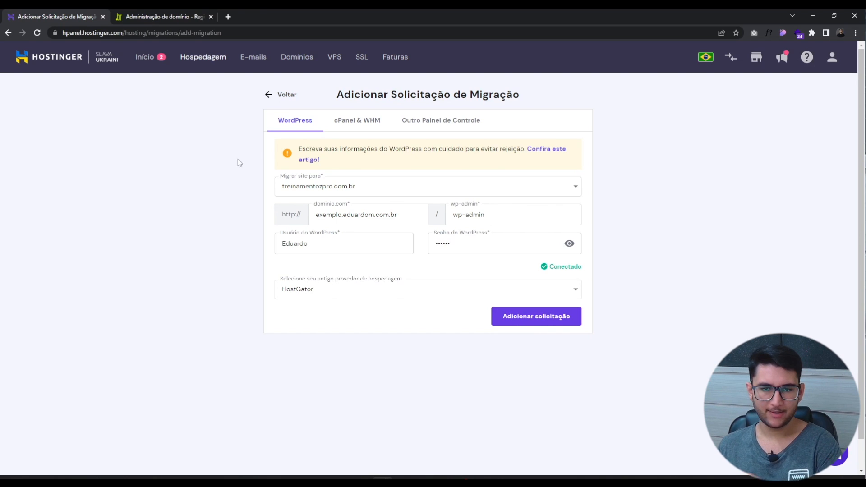
left_click(281, 95)
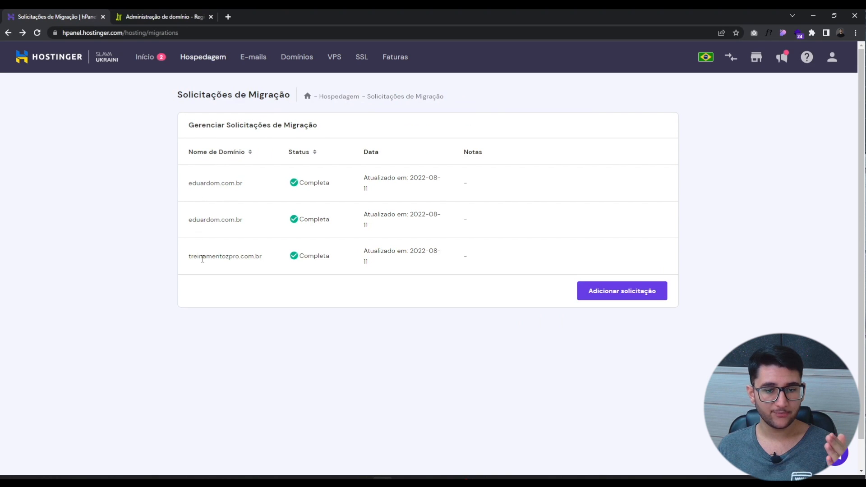
- Open the migrated treinamentozpro.com.br site in a new tab from the migration requests list
left_click_drag(188, 257, 262, 256)
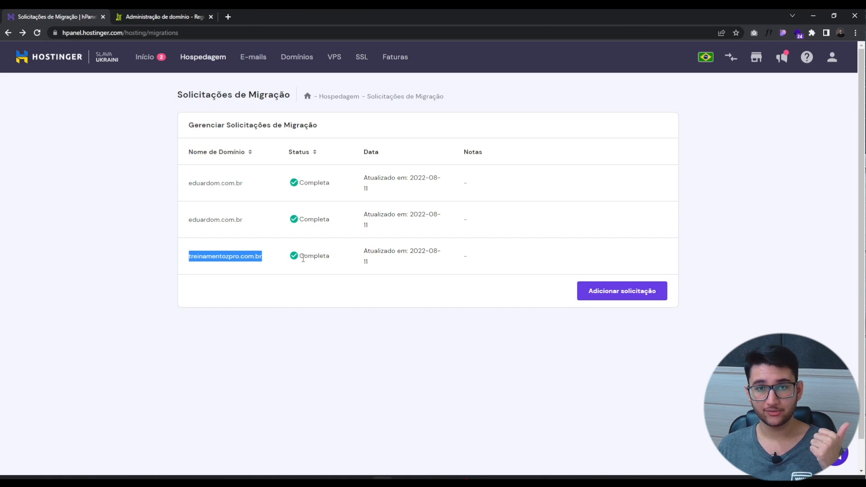
right_click(228, 258)
left_click(273, 284)
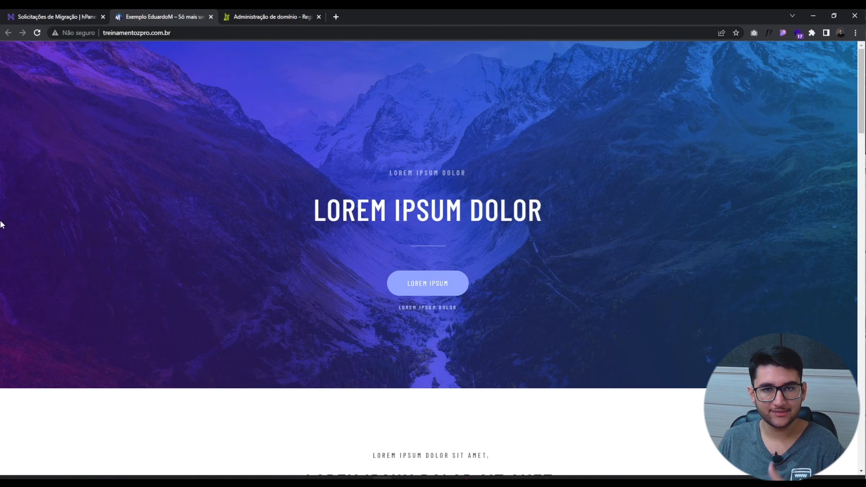
- Open exemplo.eduardom.com.br in a tab beside the migrated site and compare the two
left_click(337, 15)
type("exemplo.eduardom.com.br")
key("Return")
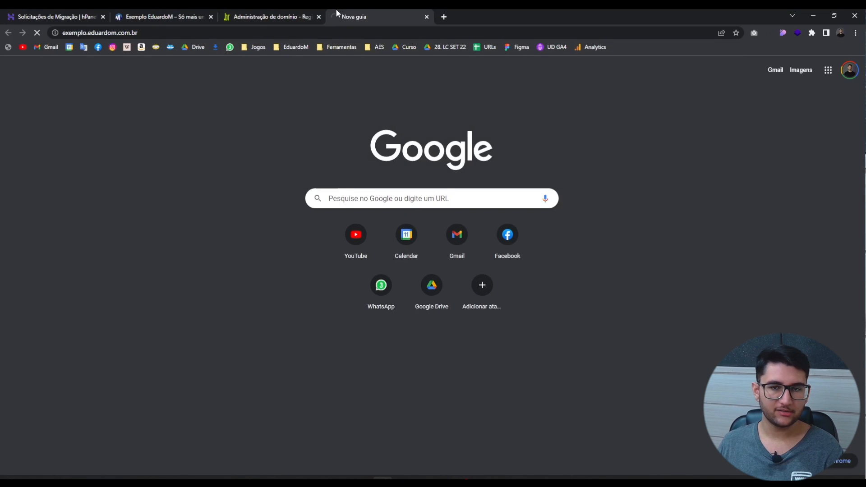
left_click_drag(336, 9, 252, 14)
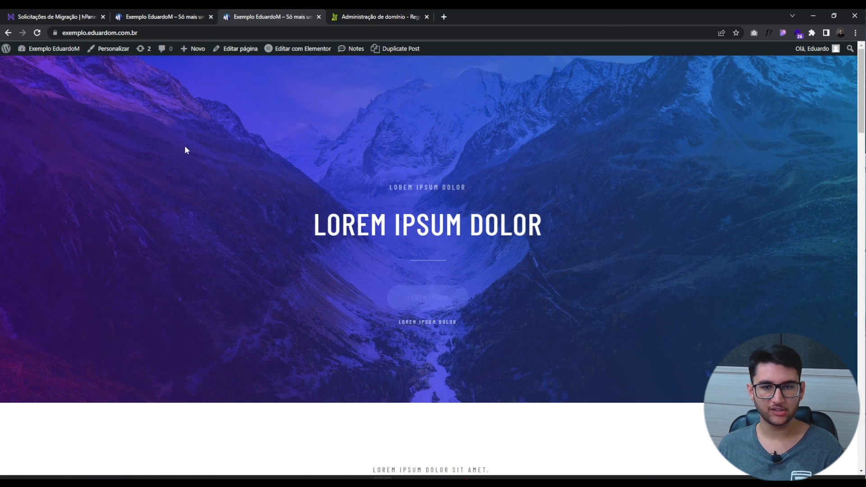
left_click(183, 16)
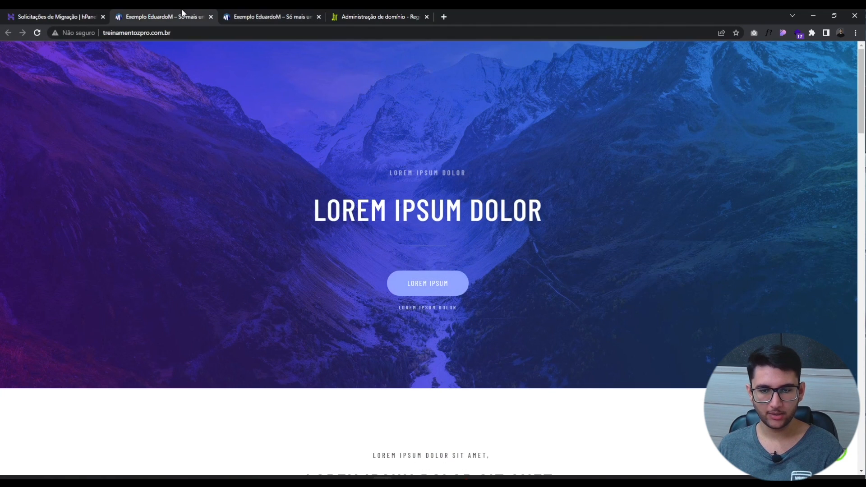
- Go back to exemplo.eduardom.com.br and log out of its WordPress account
left_click(241, 12)
mouse_move(802, 61)
left_click(781, 92)
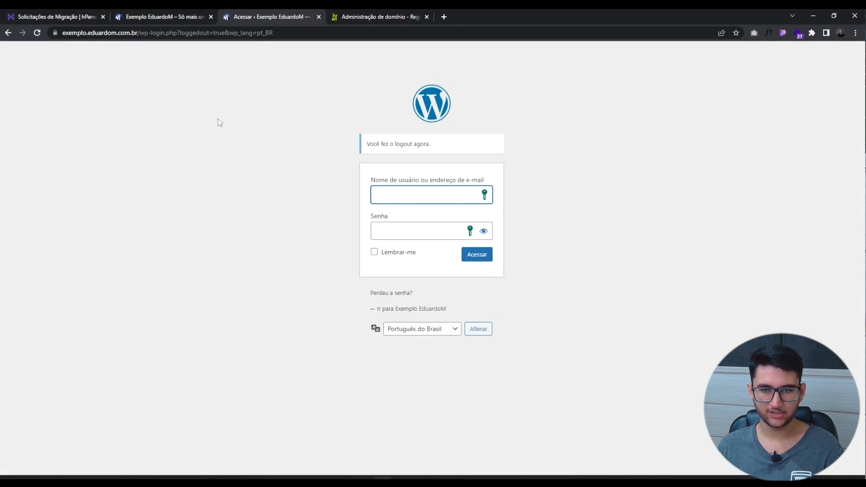
- Replace the logged-out WordPress tab with a new exemplo.eduardom.com.br tab placed beside the migrated site's tab
left_click_drag(144, 33, 432, 37)
key("BackSpace")
key("BackSpace")
key("Return")
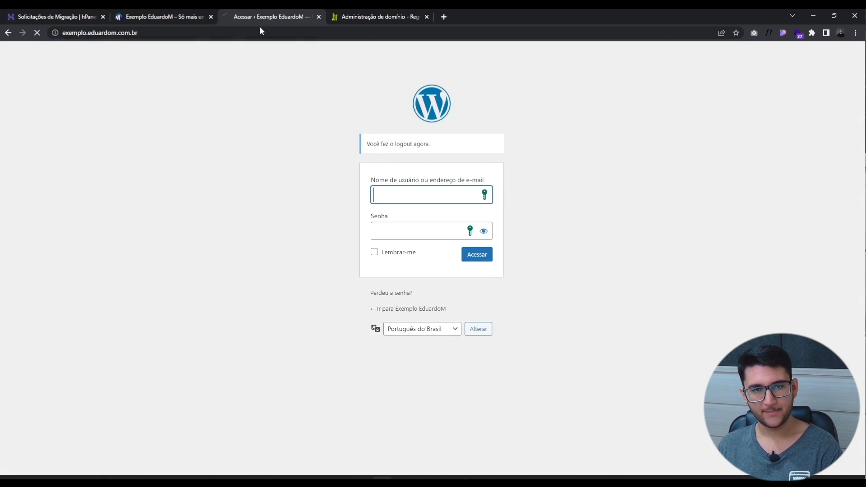
key("ctrl+w")
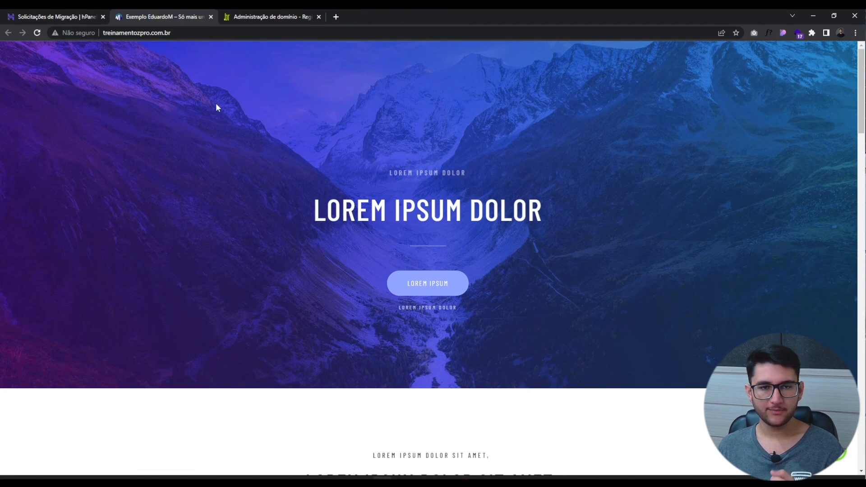
left_click(337, 14)
type("exemplo.eduardom.com.br")
key("Return")
left_click_drag(338, 13, 264, 13)
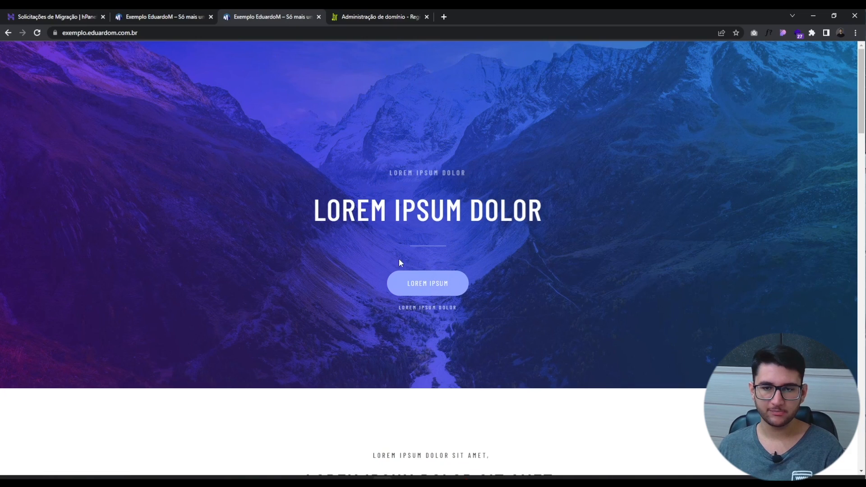
- Compare the page sections of exemplo.eduardom.com.br with those of the migrated treinamentozpro.com.br site
scroll(669, 237, "down", 5)
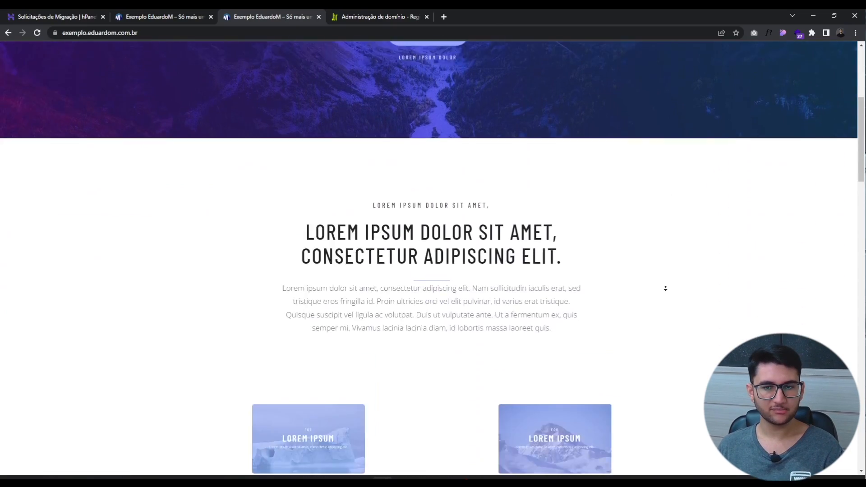
scroll(666, 288, "down", 10)
left_click(183, 17)
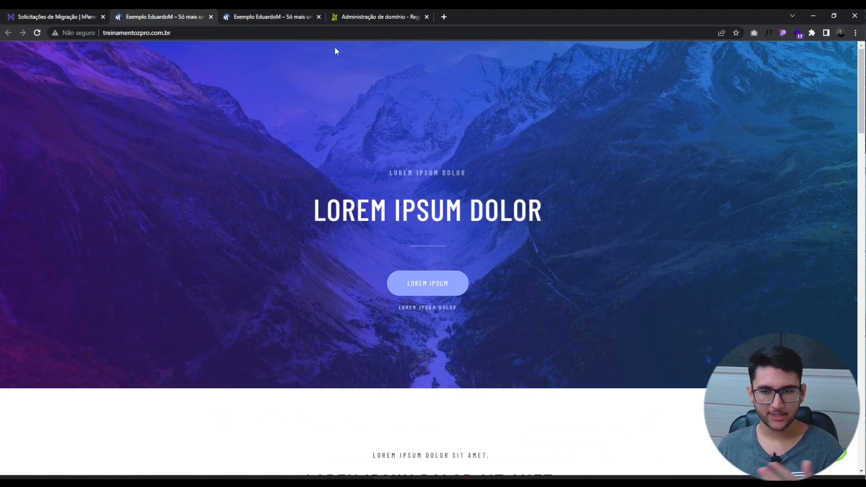
scroll(607, 176, "down", 10)
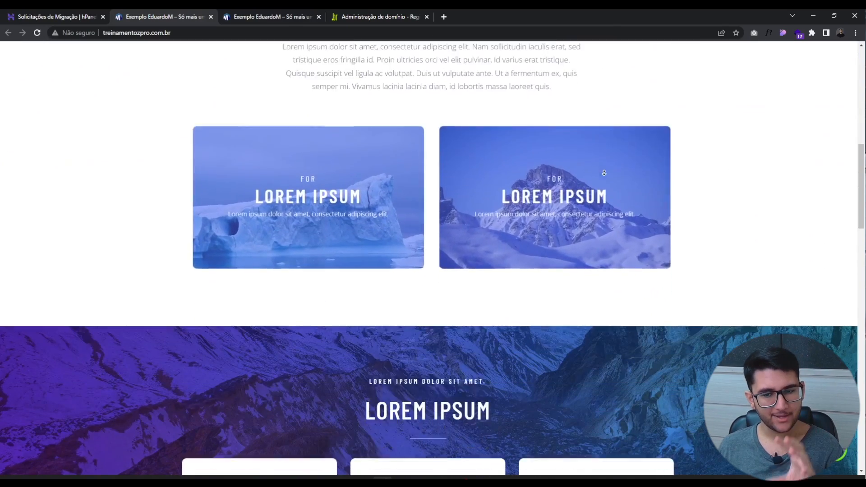
scroll(604, 172, "down", 12)
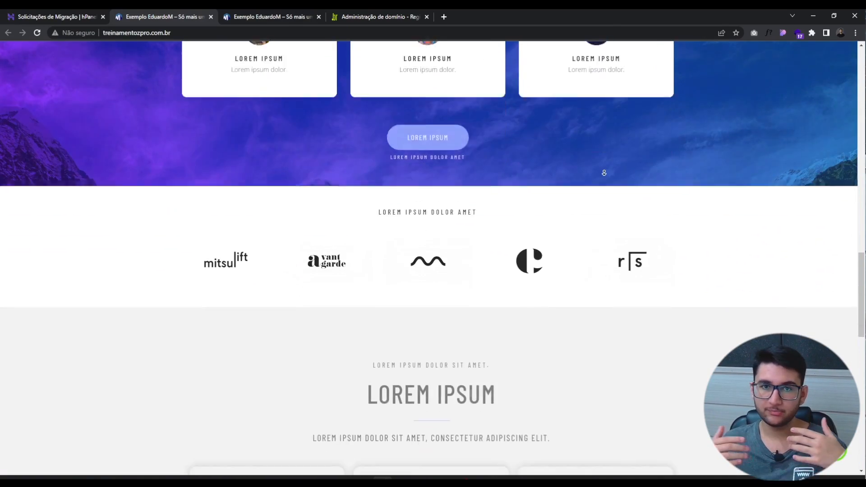
scroll(604, 173, "down", 5)
- Open treinamentozpro.com.br/wp-admin, update the WordPress database, and continue to the admin login
left_click(281, 30)
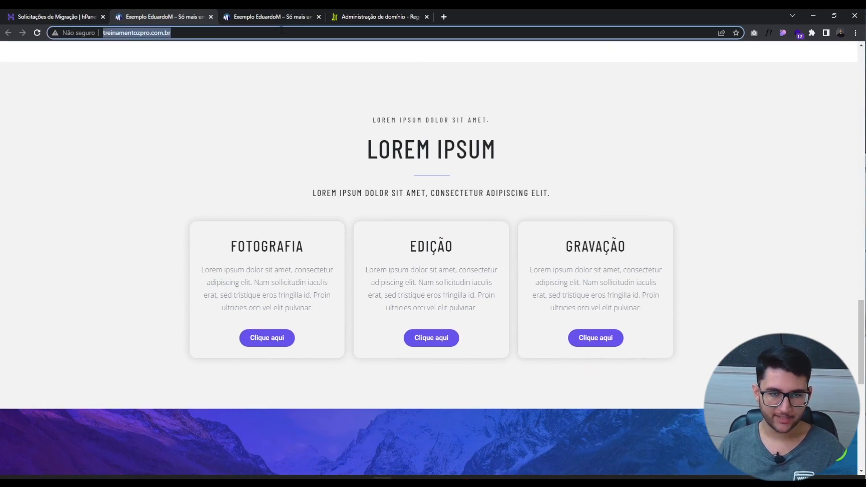
left_click(282, 30)
type("/wp-admin")
key("Return")
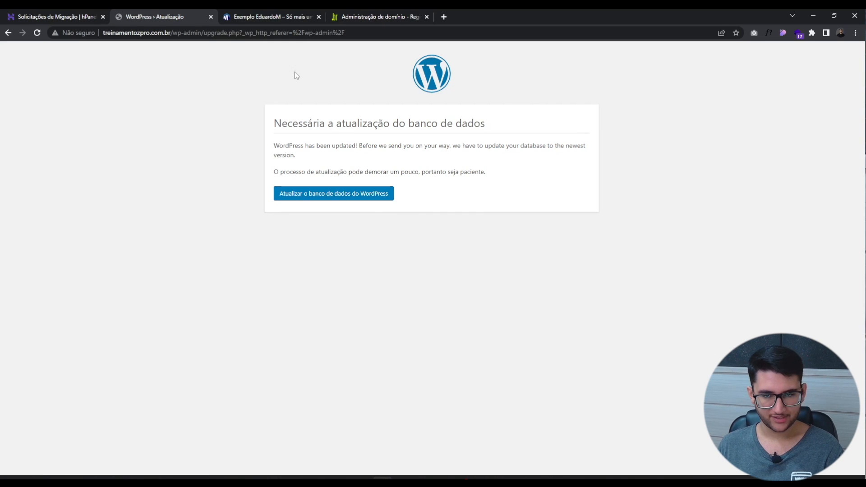
left_click(315, 198)
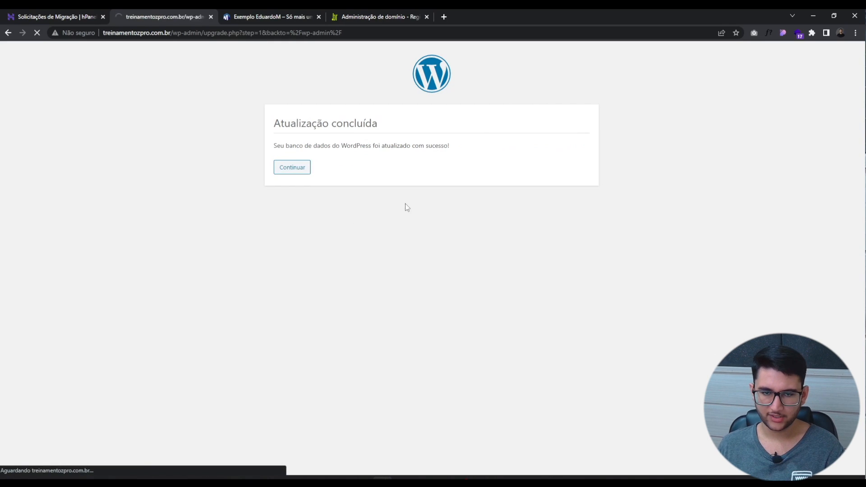
left_click(288, 168)
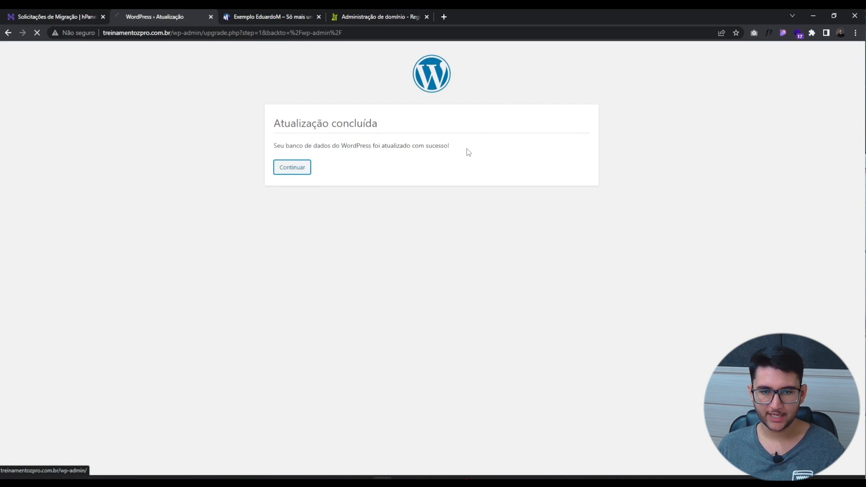
- Log in to the migrated site's WordPress admin with the account username and password
type("Eduardo")
key("Tab")
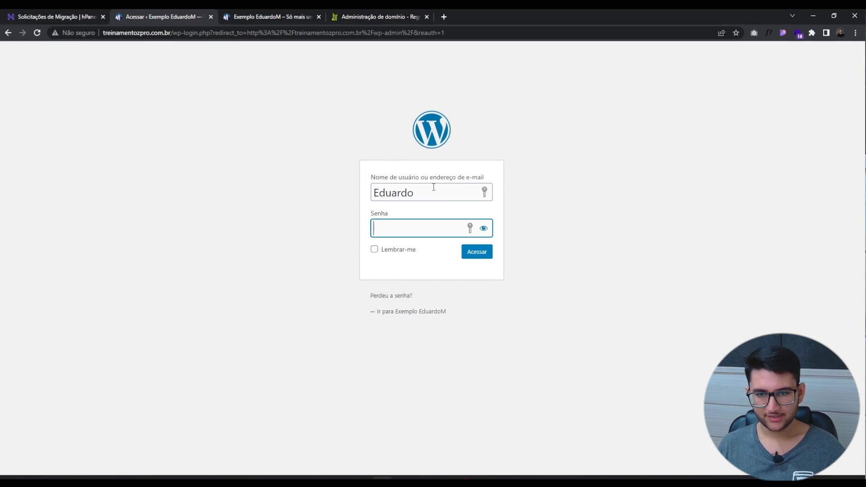
type("******")
key("Return")
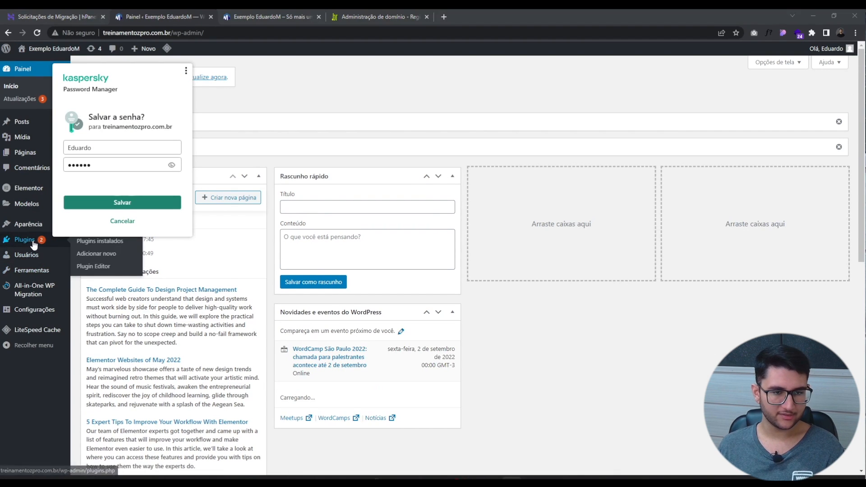
- Open the installed plugins of the migrated site, decline saving the password, and look through the plugin list
left_click(32, 241)
left_click(123, 226)
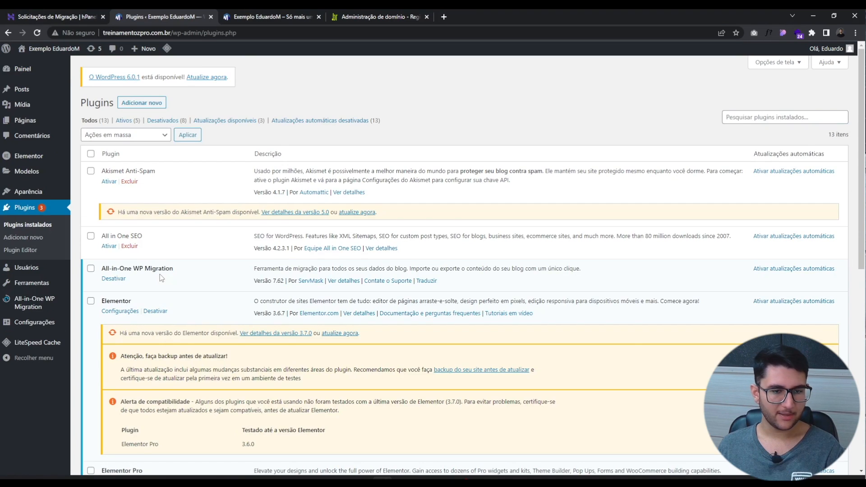
scroll(224, 344, "down", 5)
scroll(102, 302, "up", 5)
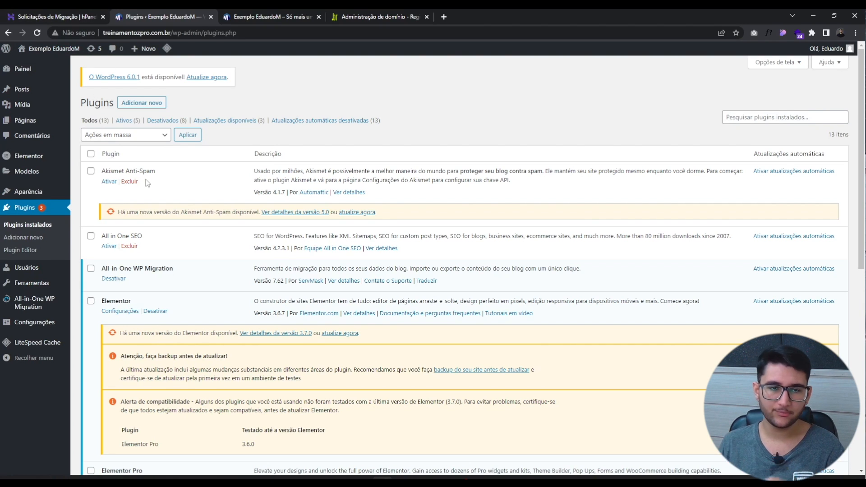
- Return to Hostinger's hPanel and open the WordPress control panel of treinamentozpro.com.br from its hosting management
left_click(28, 13)
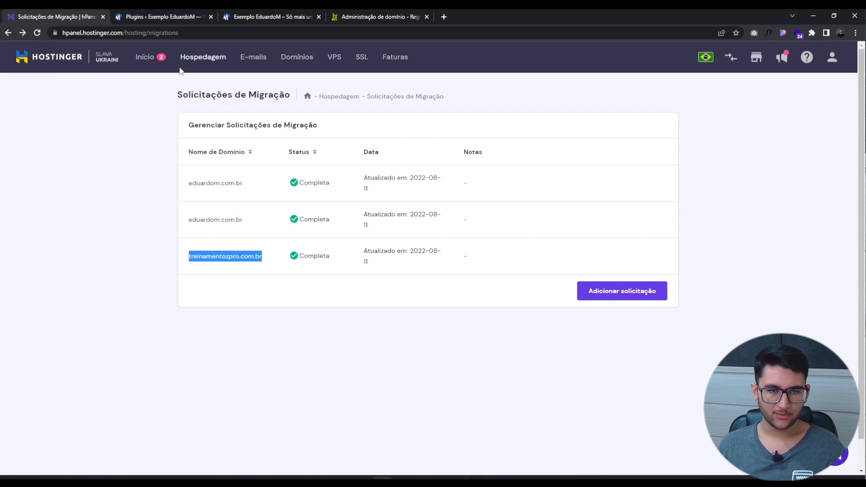
left_click(201, 60)
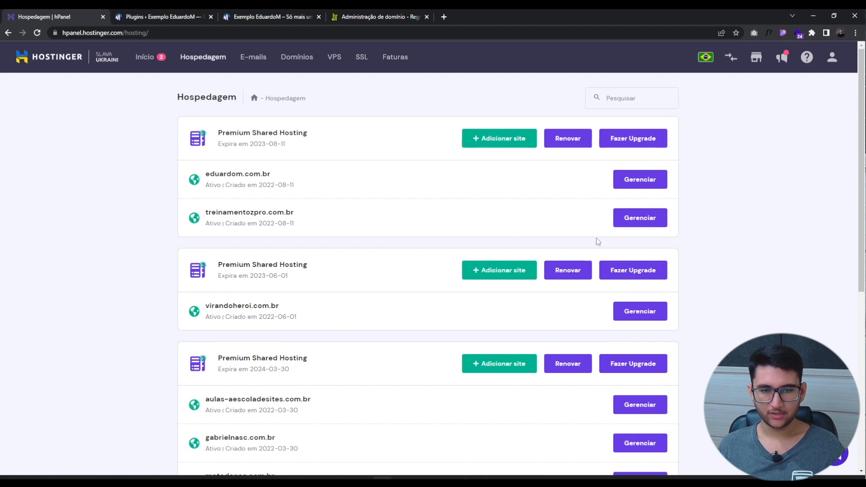
left_click(639, 221)
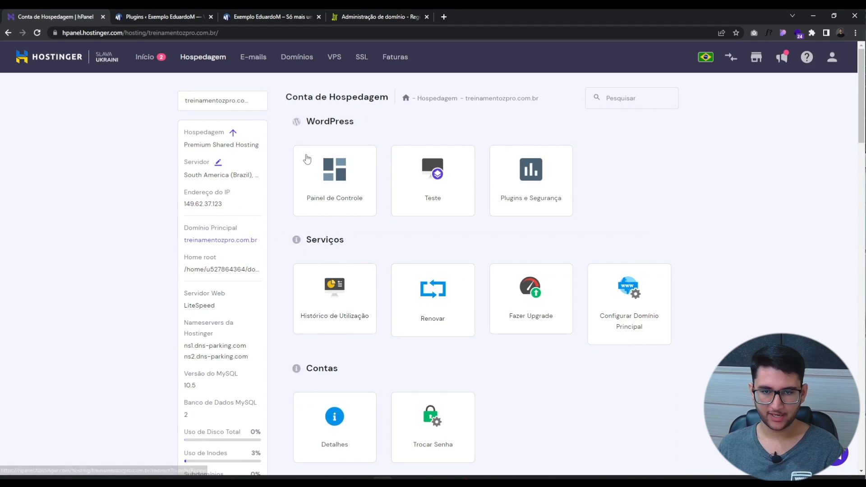
left_click(318, 193)
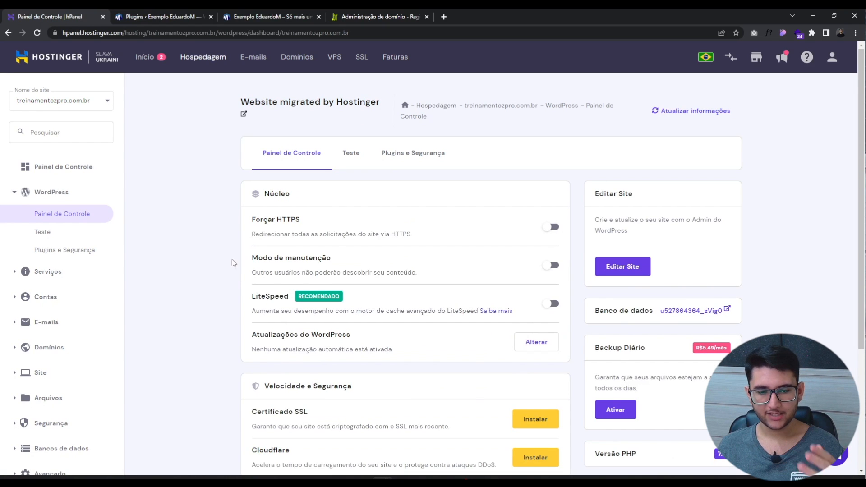
- Install the SSL certificate on treinamentozpro.com.br and close the installation notice
scroll(207, 313, "down", 3)
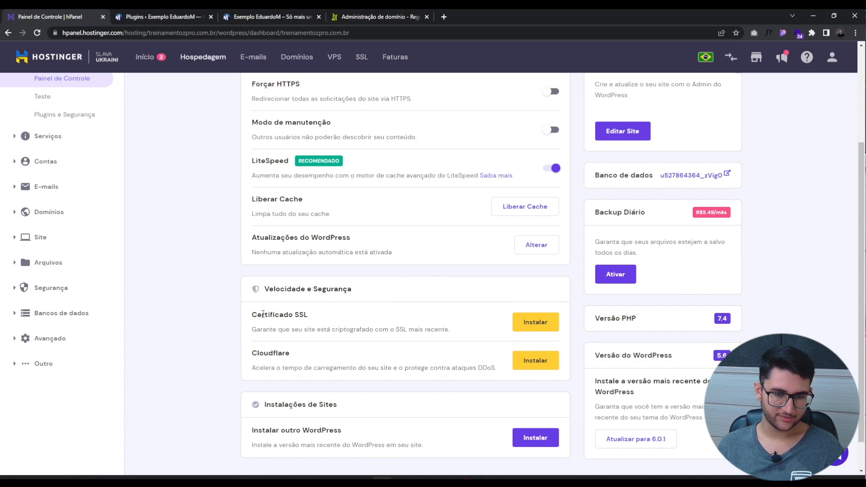
left_click(537, 325)
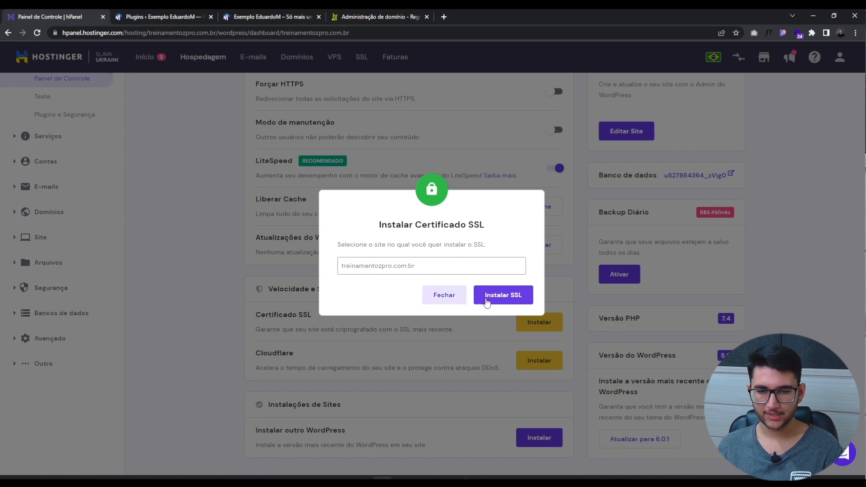
left_click(489, 295)
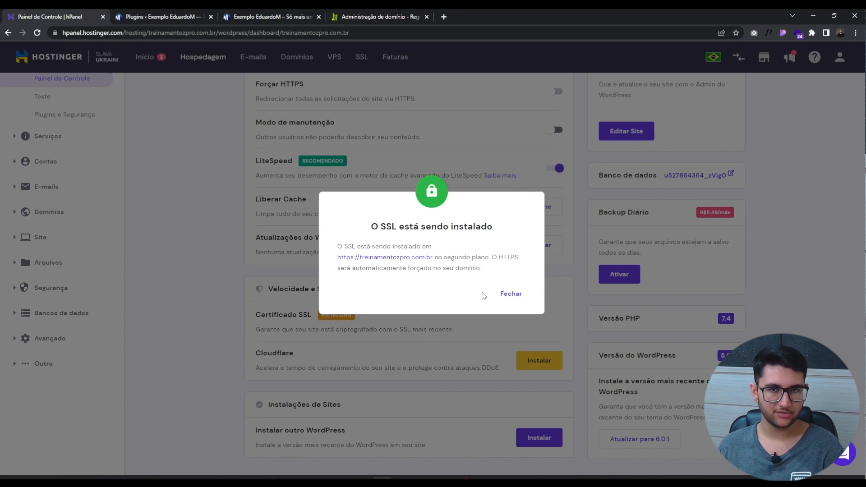
left_click(507, 295)
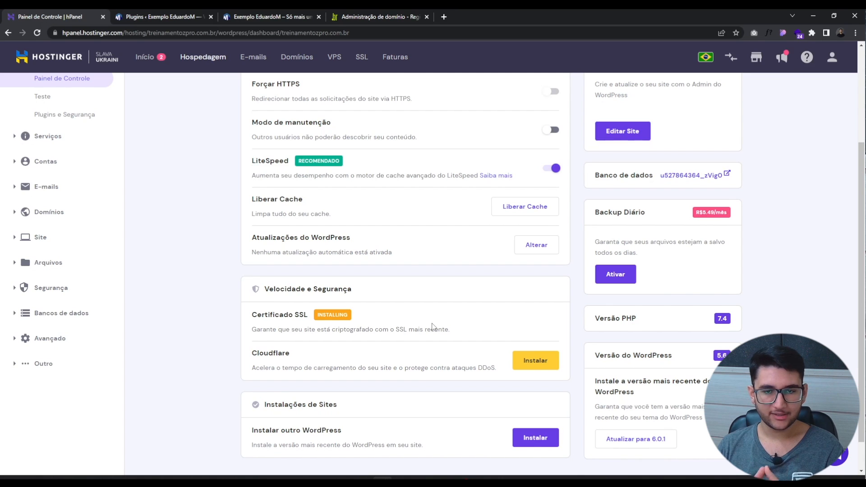
- Open the WordPress admin of treinamentozpro.com.br from its Hostinger control panel in a new tab
scroll(426, 343, "down", 1)
scroll(420, 368, "up", 4)
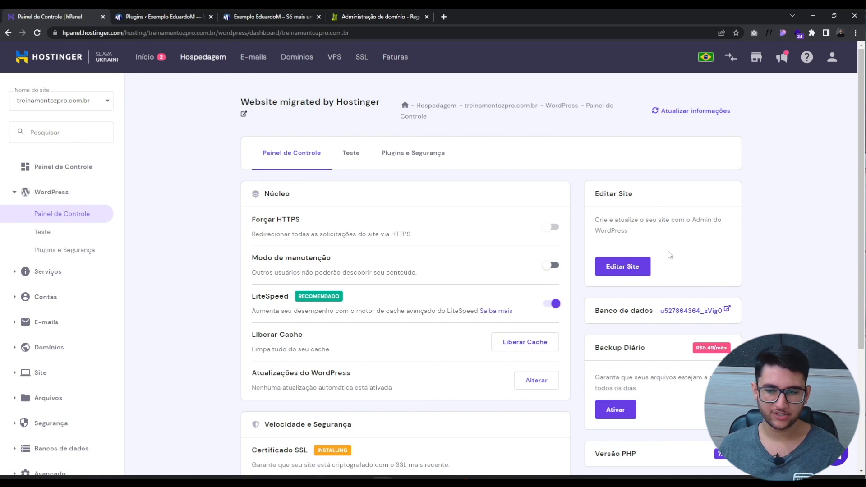
left_click(624, 267)
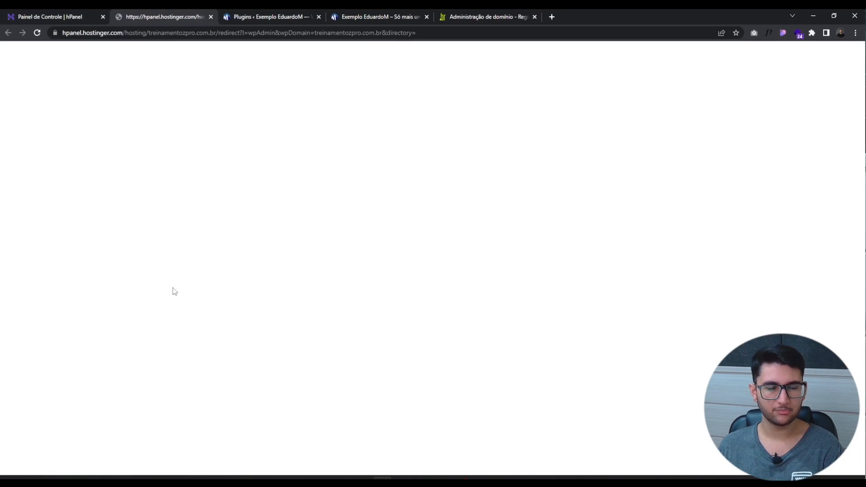